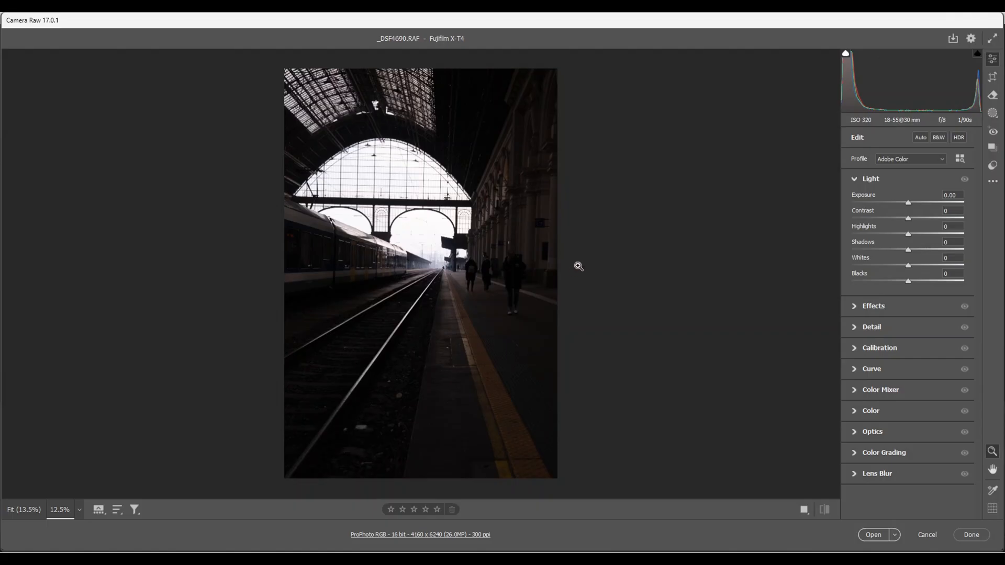
# Step: Crop a strip off the bottom of the photo, leaving an image of about 4160 x 5648 pixels
pyautogui.click(994, 78)
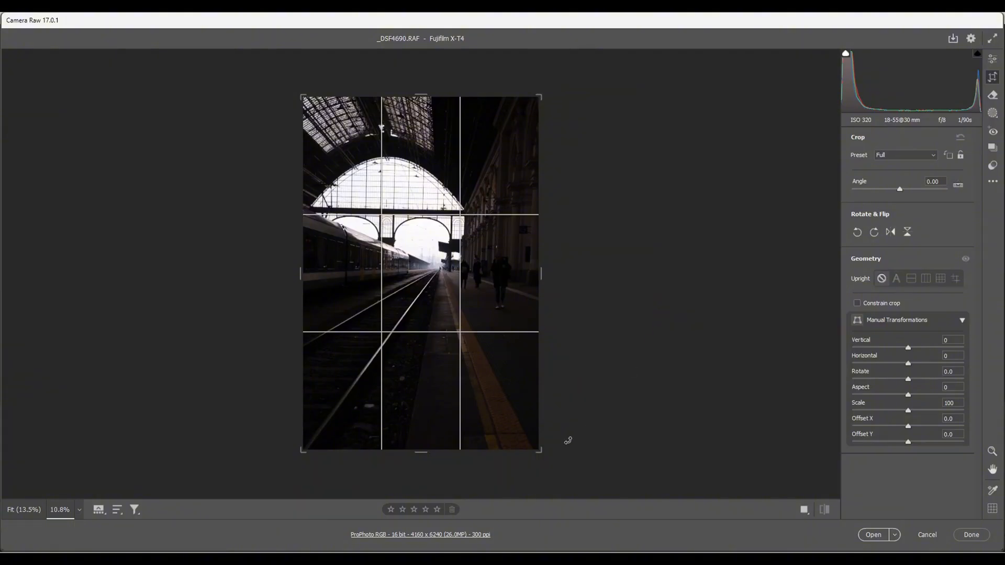
pyautogui.moveTo(422, 452); pyautogui.dragTo(423, 435)
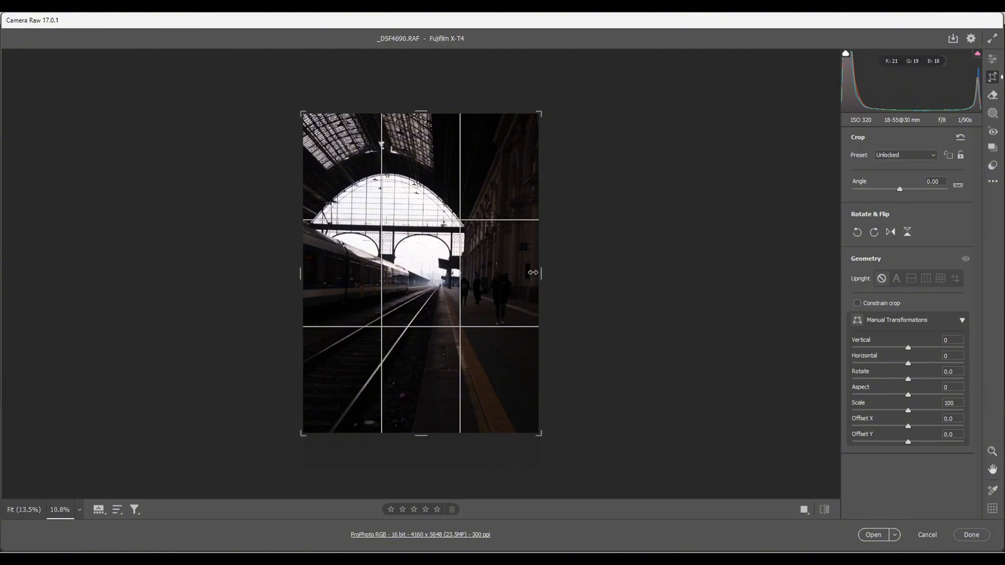
# Step: Correct the perspective with Guided Upright, using vertical guides on the building wall and arch pillar and a horizontal guide along the beam
pyautogui.click(955, 280)
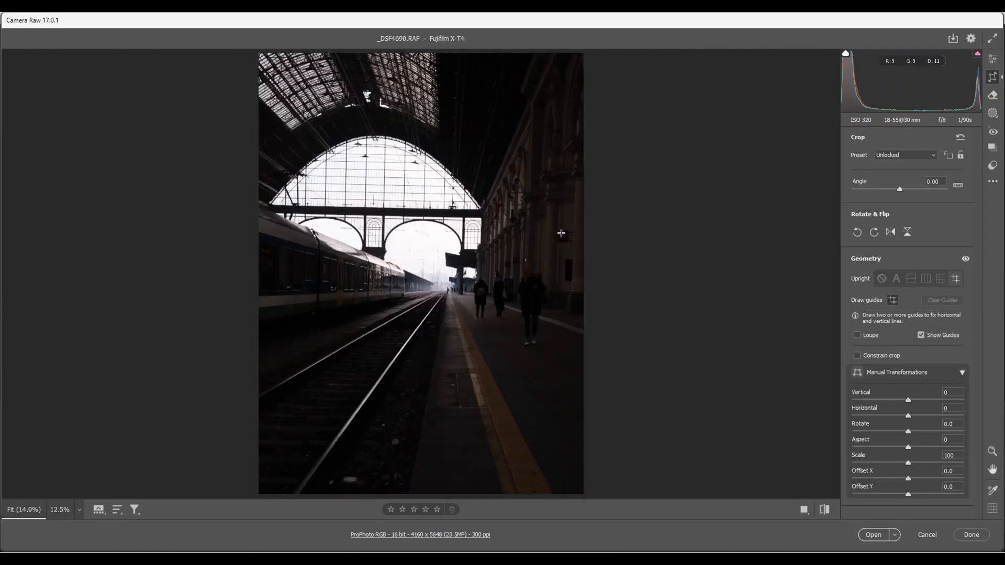
pyautogui.moveTo(576, 182); pyautogui.dragTo(574, 272)
pyautogui.moveTo(384, 216); pyautogui.dragTo(384, 243)
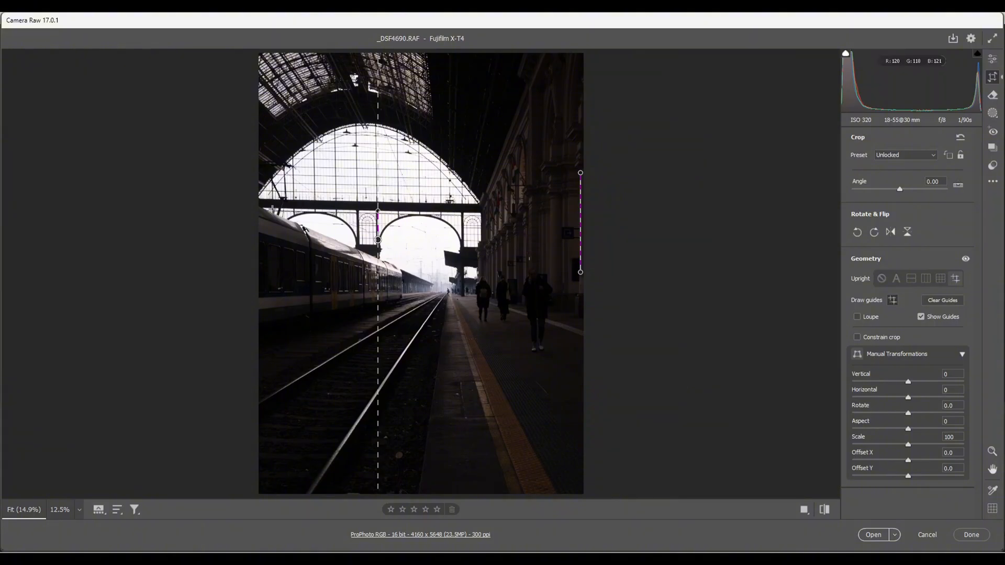
pyautogui.moveTo(267, 208); pyautogui.dragTo(478, 213)
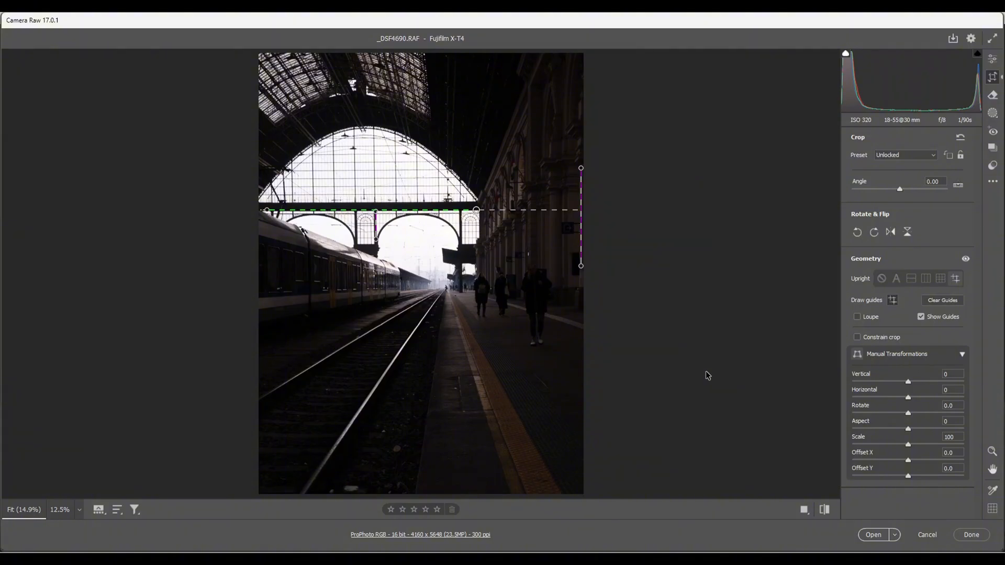
# Step: Adjust the photo's light: Highlights -46, Shadows +60, Whites +43, Blacks +2 and Contrast +14
pyautogui.click(991, 61)
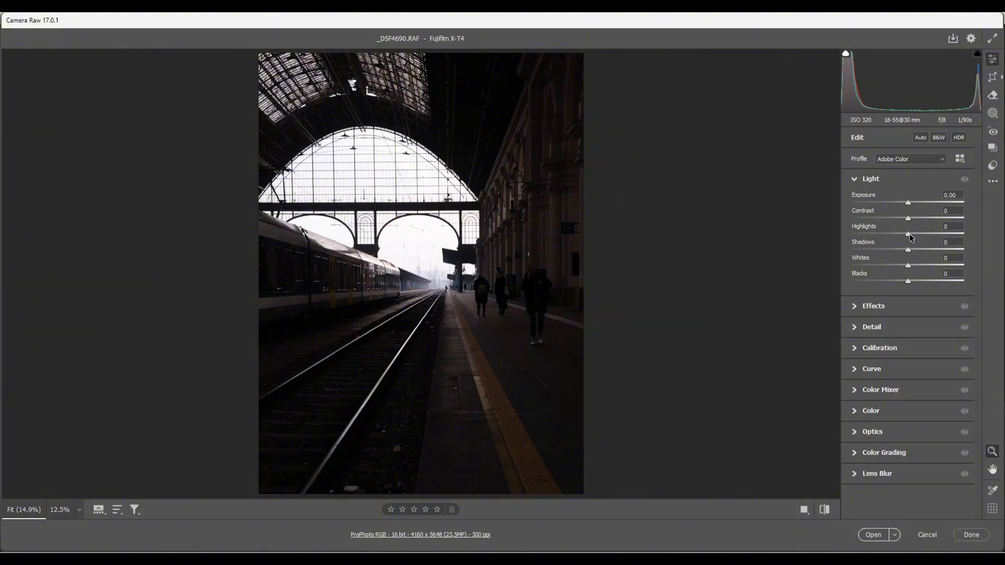
pyautogui.moveTo(910, 237); pyautogui.dragTo(883, 235)
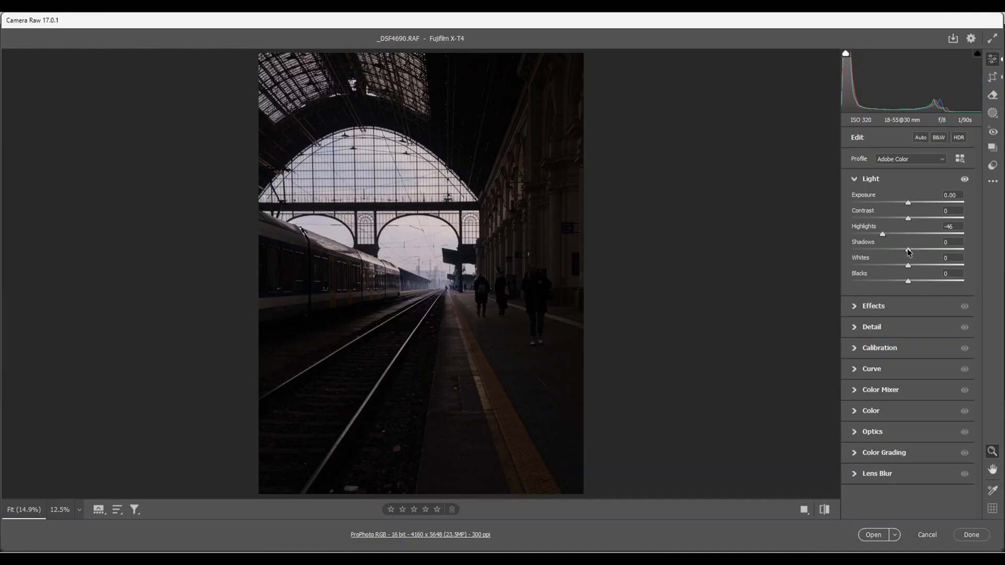
pyautogui.moveTo(910, 252); pyautogui.dragTo(909, 275)
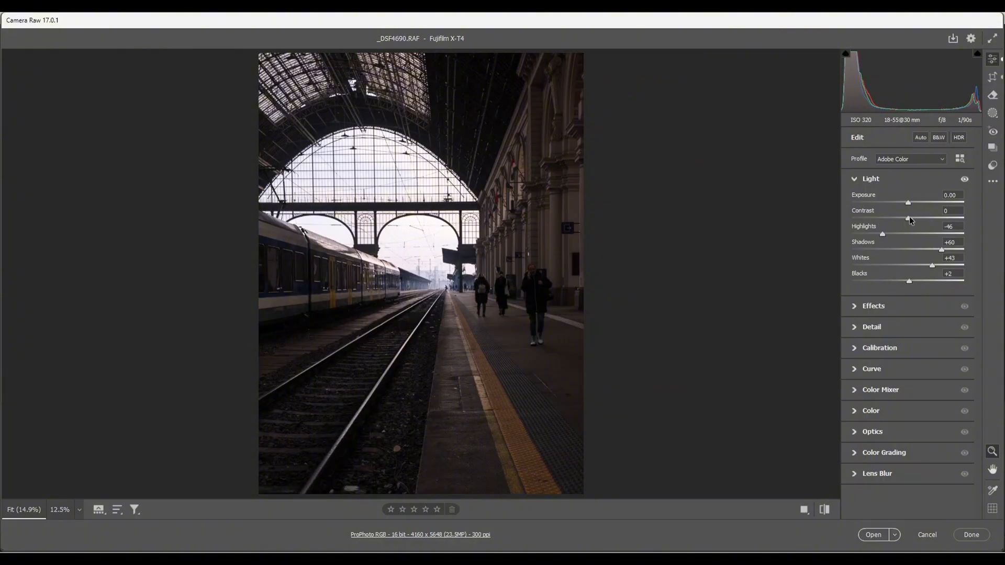
pyautogui.moveTo(910, 216); pyautogui.dragTo(915, 219)
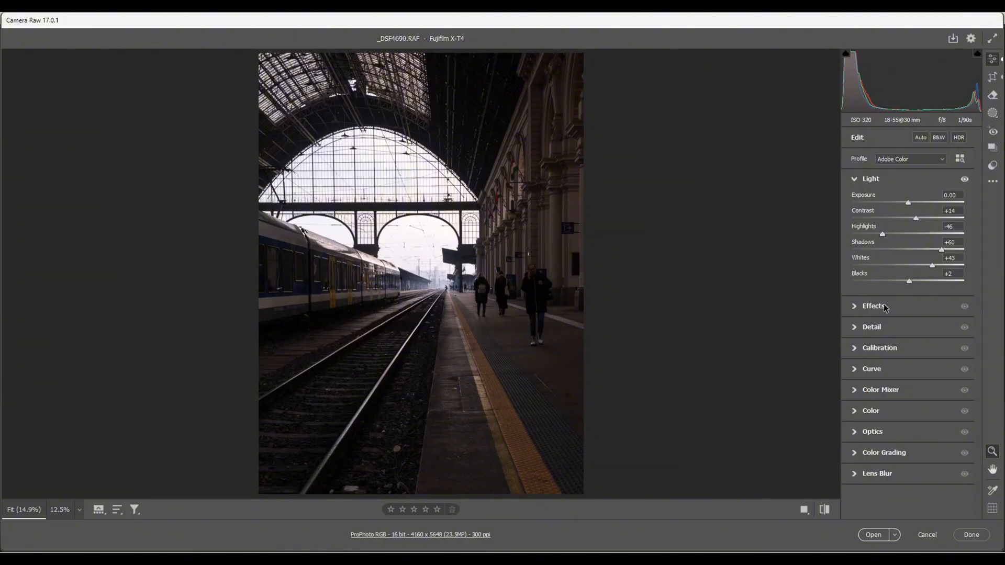
# Step: Apply the Adobe Landscape profile and raise the Blue Primary saturation in the calibration settings
pyautogui.click(944, 159)
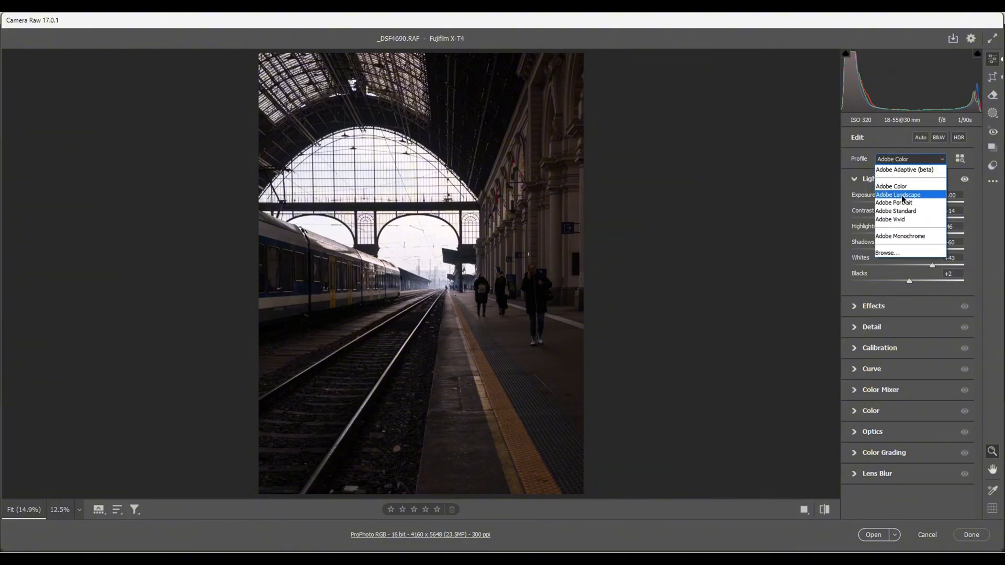
pyautogui.click(903, 195)
pyautogui.click(854, 347)
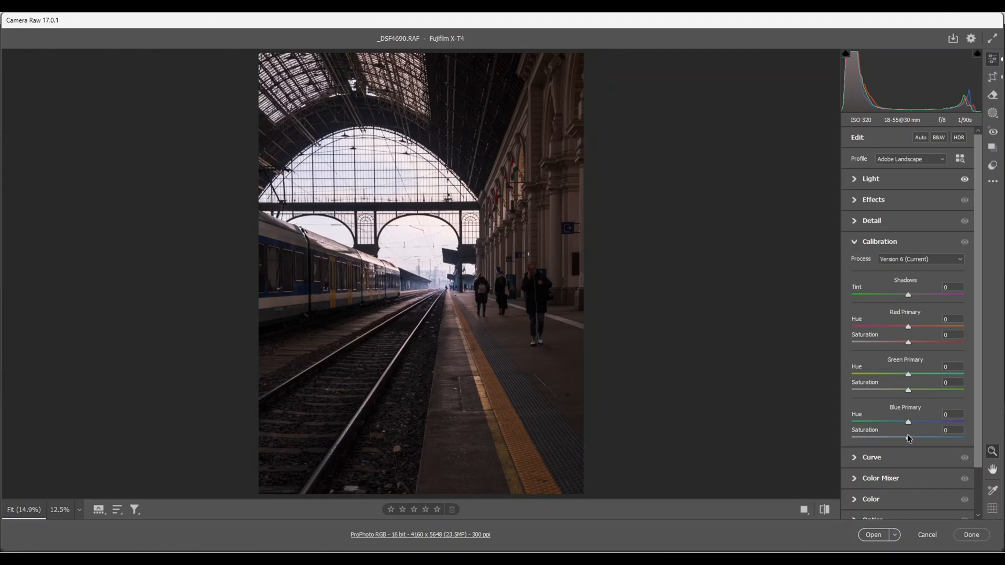
pyautogui.moveTo(909, 438); pyautogui.dragTo(921, 437)
# Step: Set the photo's effects to Texture +23, Clarity +11 and Dehaze +9
pyautogui.click(855, 202)
pyautogui.moveTo(912, 221); pyautogui.dragTo(914, 256)
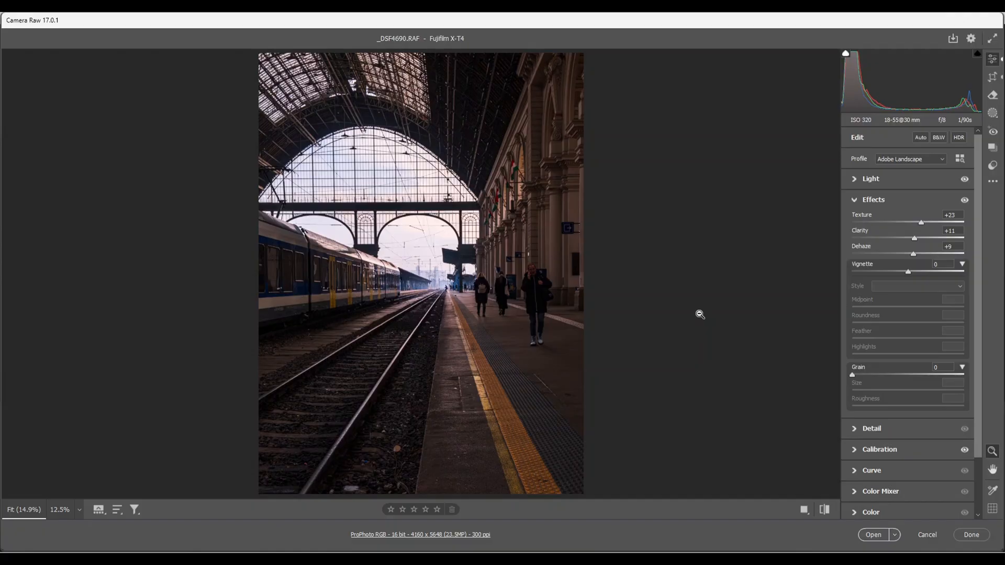
# Step: Sharpen the photo with Sharpening 55, Radius 0.5, Detail 100 and Masking 70
pyautogui.click(854, 430)
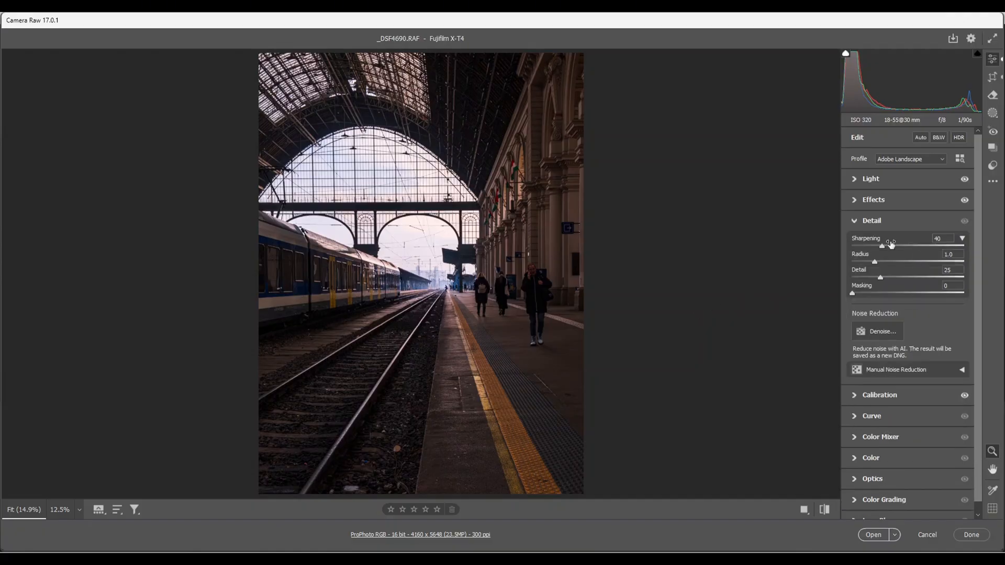
pyautogui.moveTo(883, 247); pyautogui.dragTo(890, 247)
pyautogui.moveTo(874, 261); pyautogui.dragTo(838, 266)
pyautogui.moveTo(853, 291); pyautogui.dragTo(933, 299)
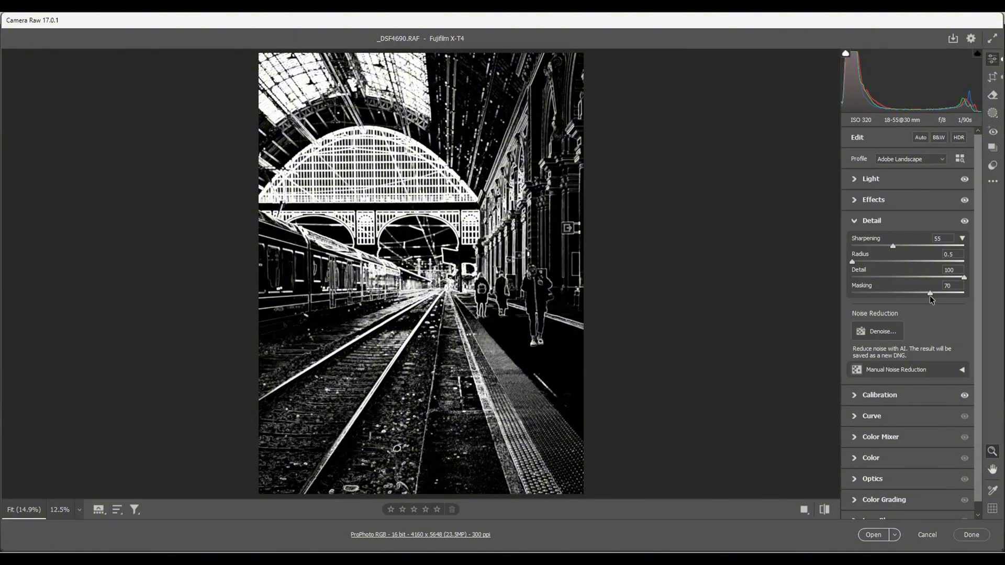
pyautogui.moveTo(930, 295); pyautogui.dragTo(930, 295)
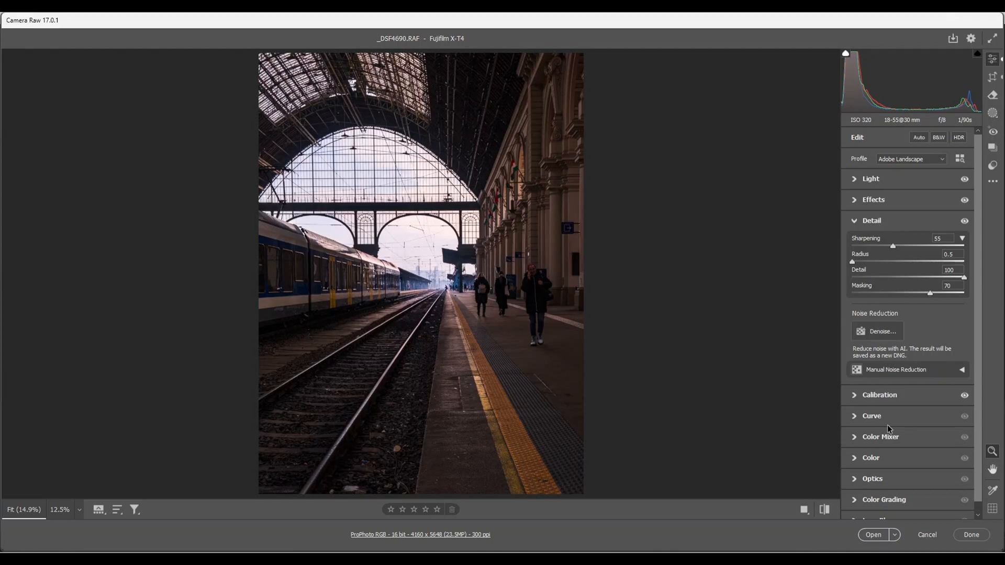
# Step: Open the developed photo in Photoshop and add a Black & White adjustment layer with the Default preset
pyautogui.click(854, 458)
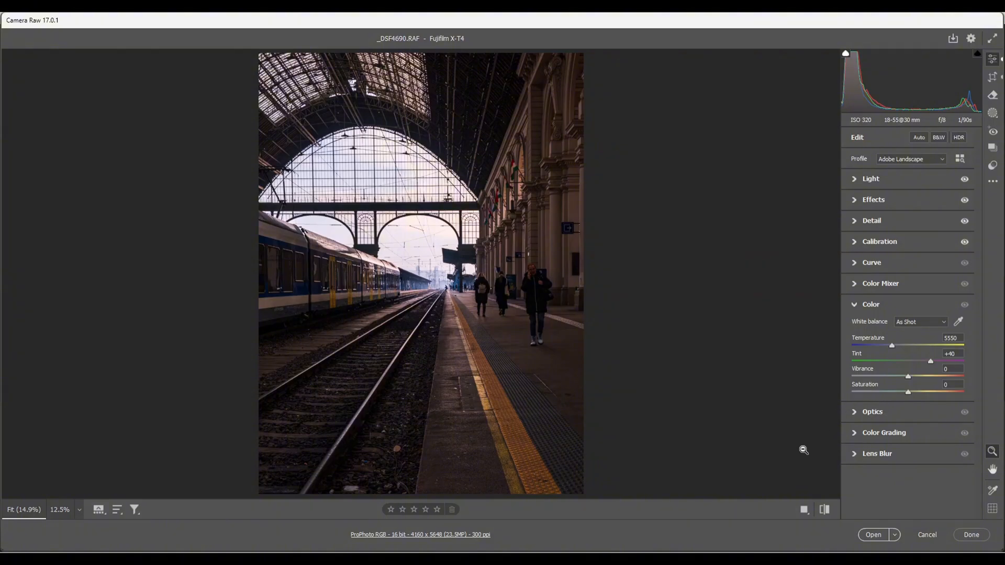
pyautogui.click(873, 535)
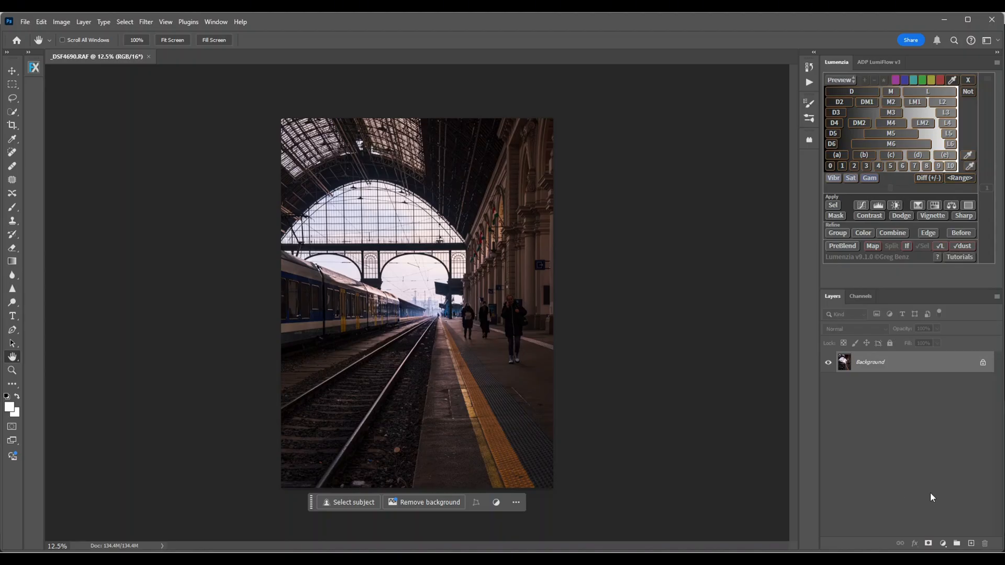
pyautogui.click(943, 544)
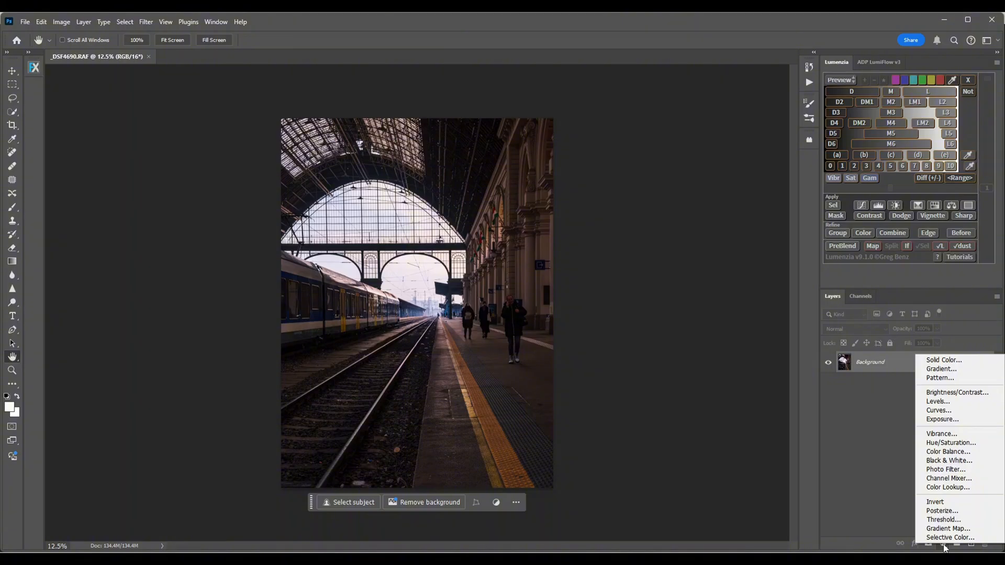
pyautogui.click(937, 461)
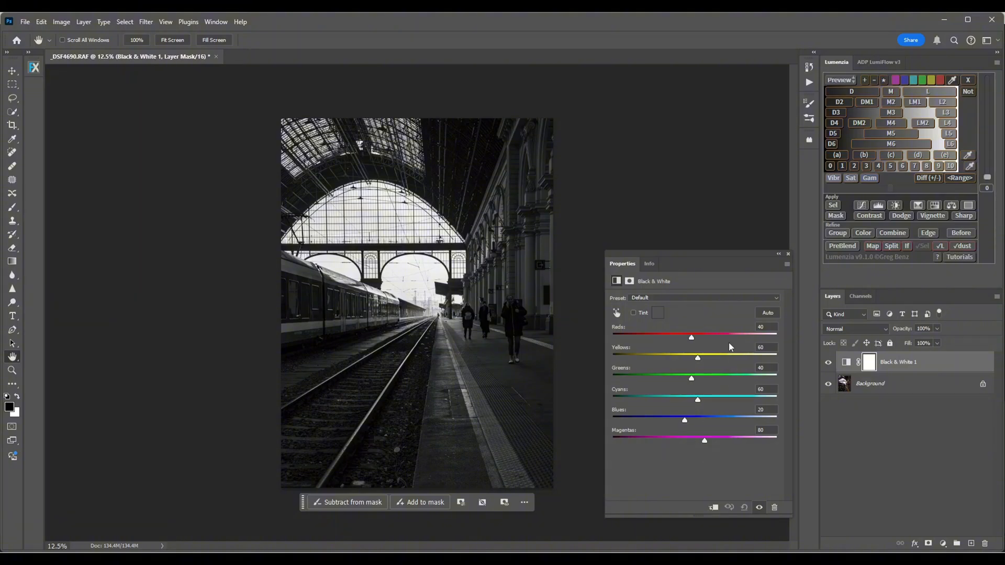
pyautogui.click(788, 254)
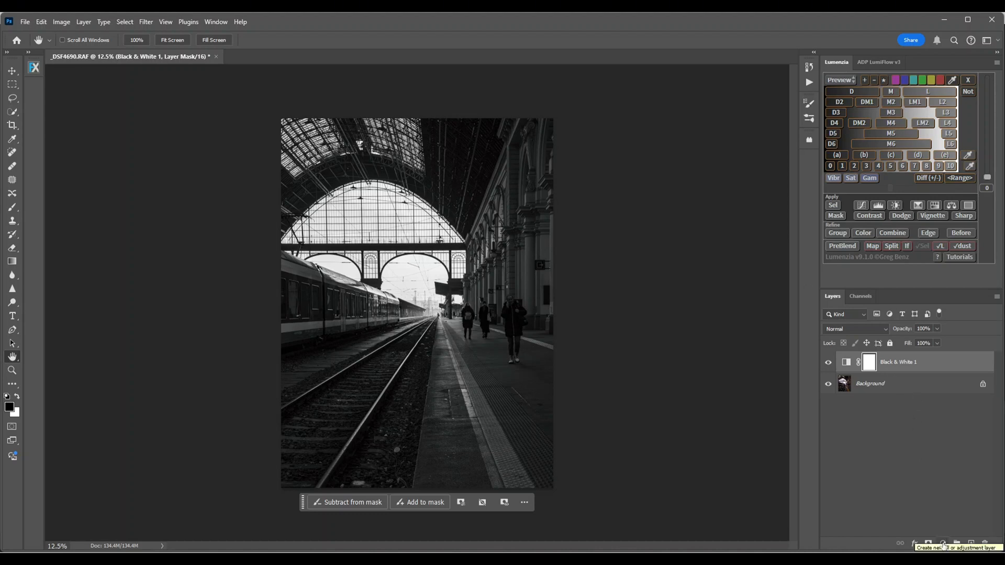
# Step: Add a black-to-white Gradient Map adjustment layer and set its method to Classic
pyautogui.click(944, 545)
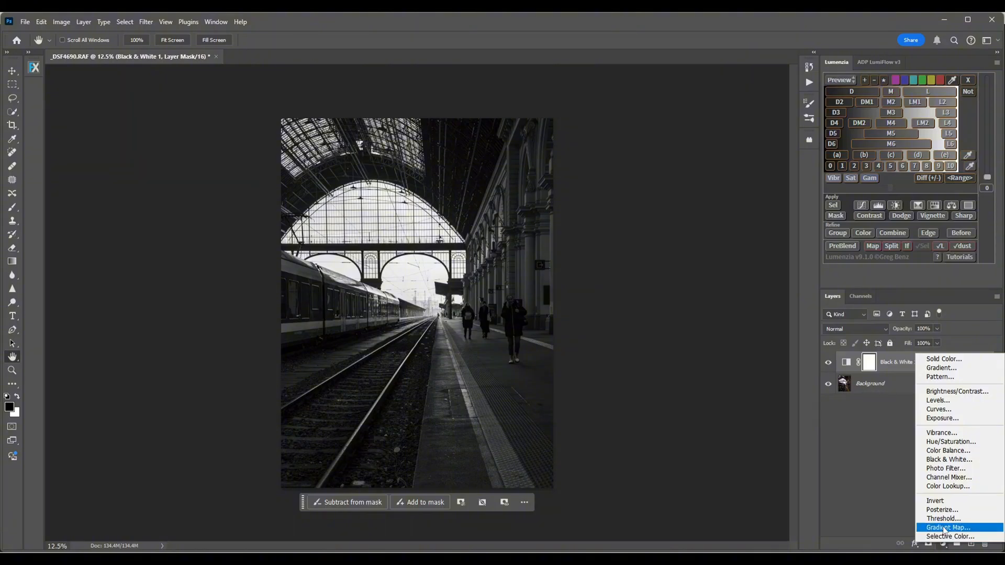
pyautogui.click(945, 528)
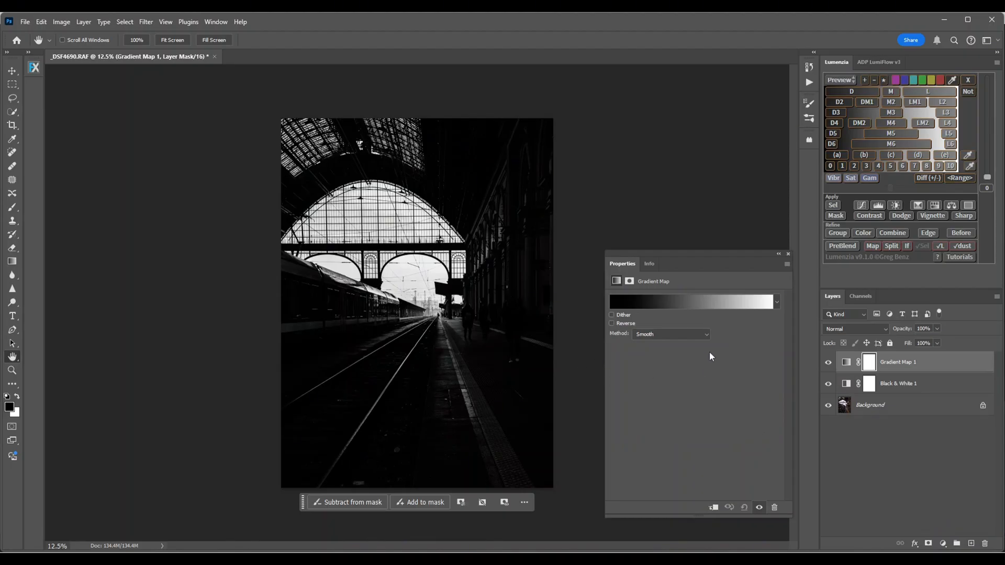
pyautogui.click(707, 336)
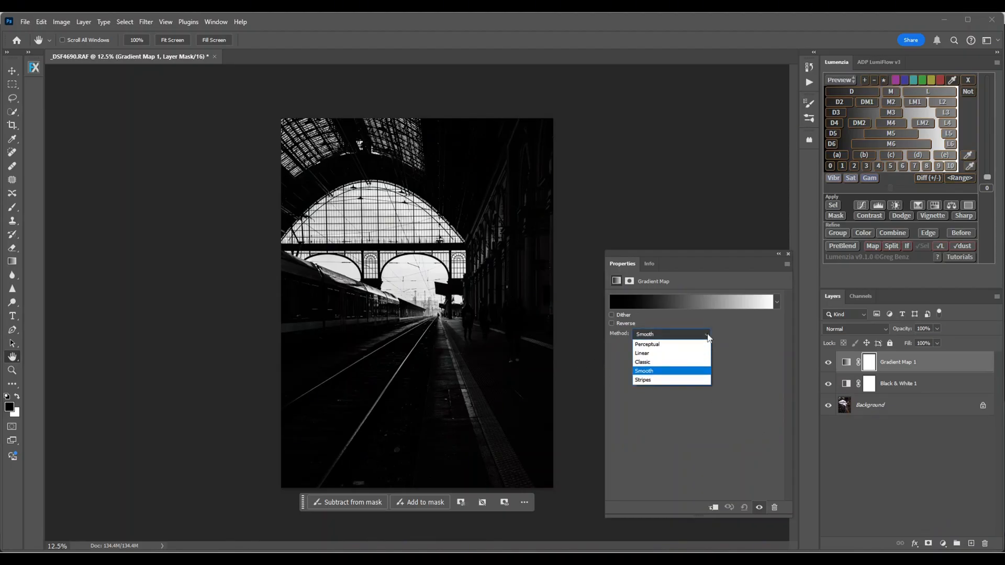
pyautogui.click(673, 362)
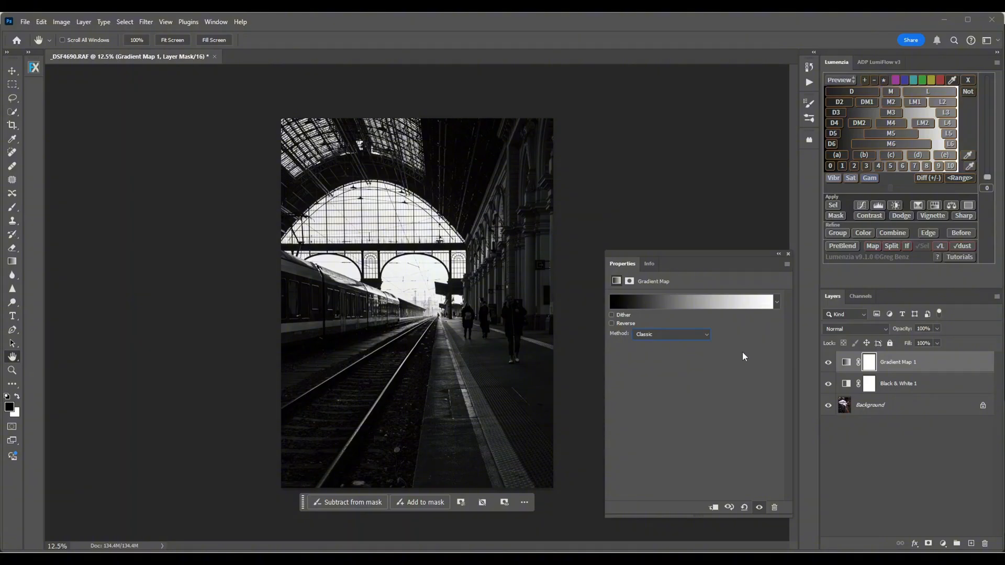
# Step: Move the gradient map's white color stop to location 77 and accept the edited gradient
pyautogui.click(690, 303)
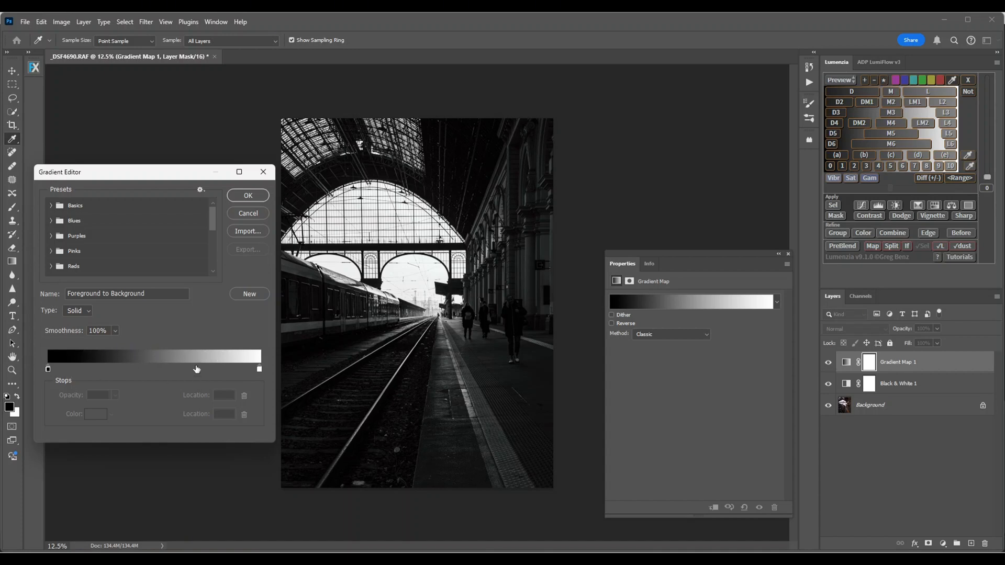
pyautogui.click(259, 370)
pyautogui.moveTo(260, 370); pyautogui.dragTo(213, 370)
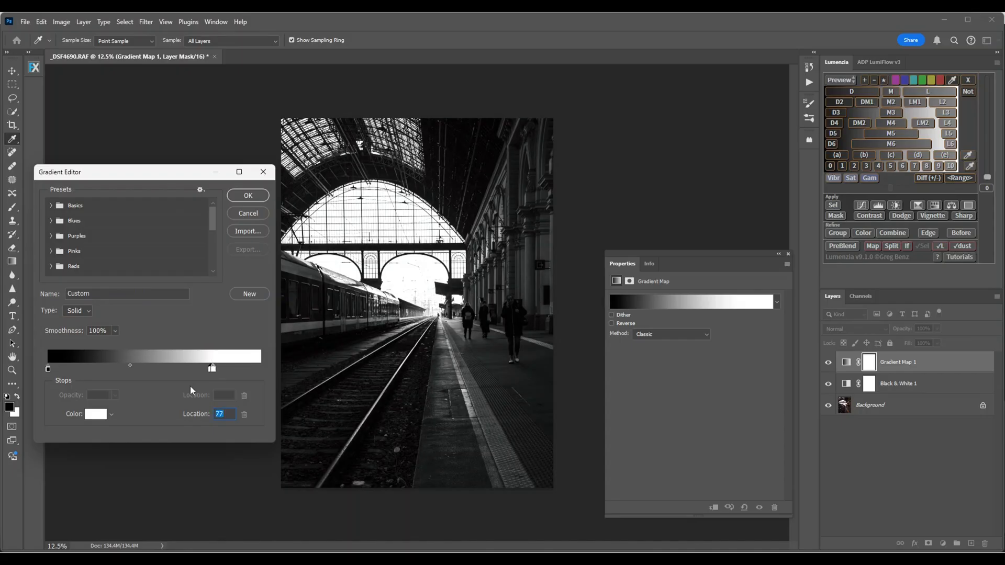
pyautogui.click(259, 196)
pyautogui.press('h')
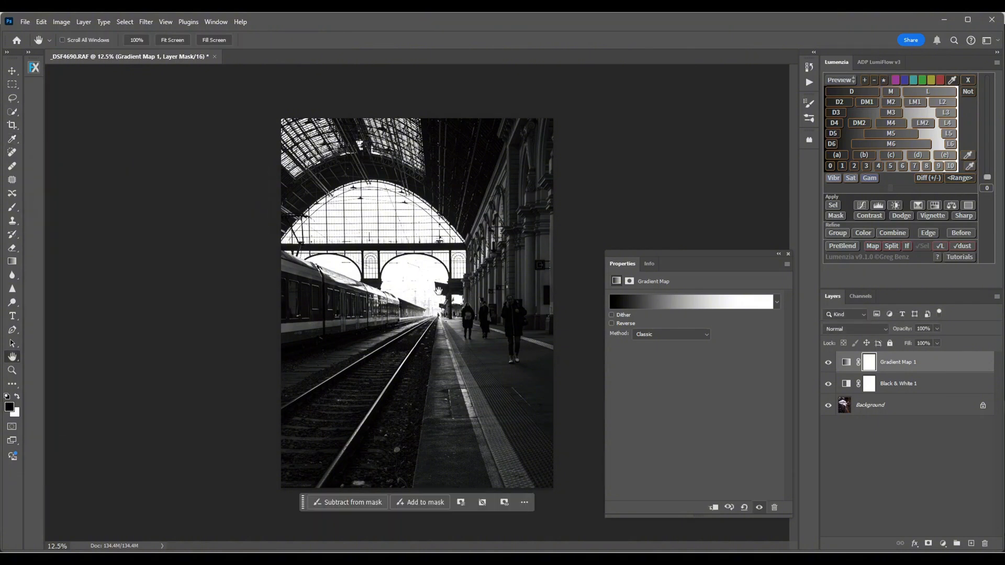
pyautogui.click(788, 255)
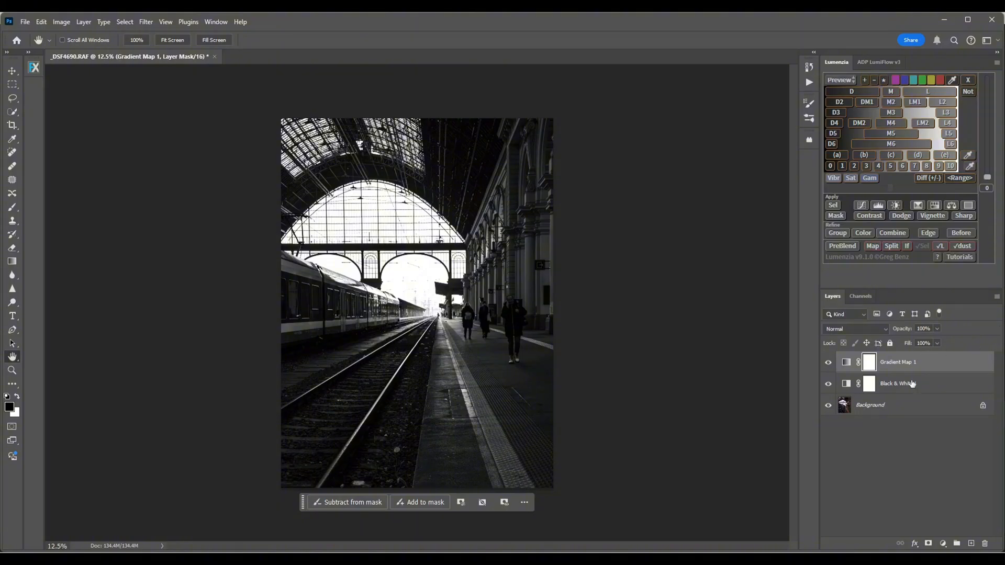
# Step: Flatten the image into one layer and open it in the Camera Raw Filter
pyautogui.click(997, 297)
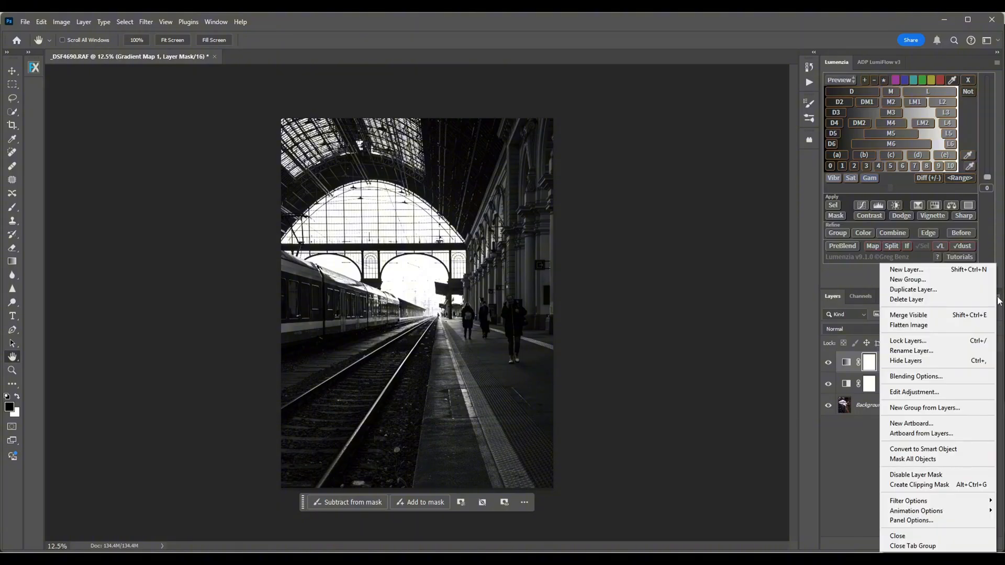
pyautogui.click(926, 325)
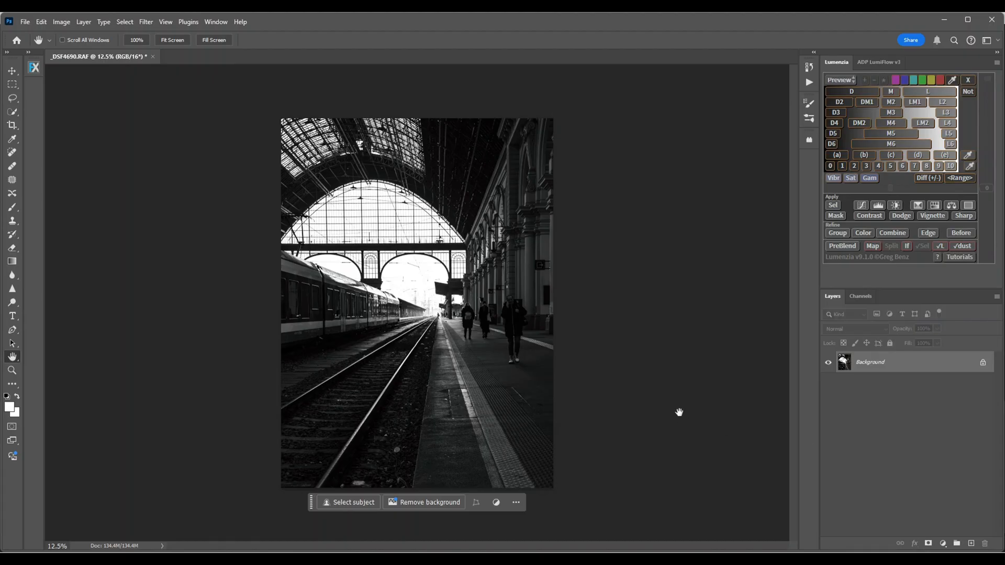
pyautogui.click(145, 24)
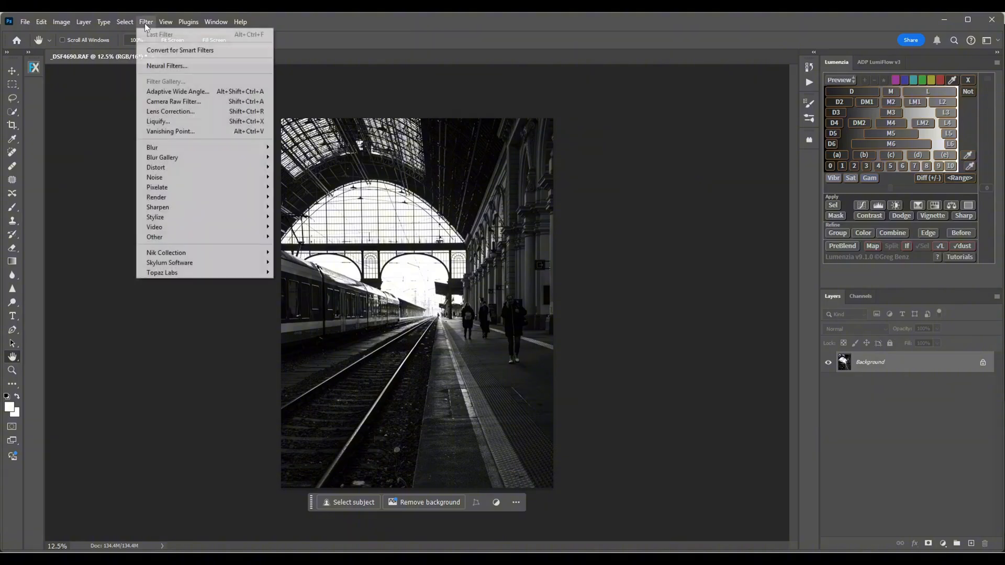
pyautogui.click(164, 103)
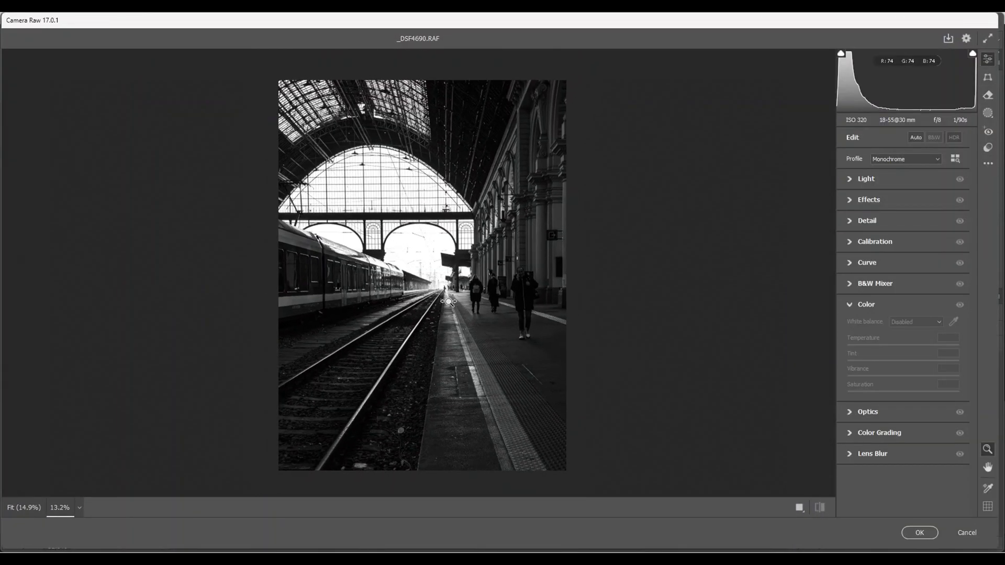
# Step: Adjust the monochrome image's light with Highlights -12, Whites +27 and Blacks +10, and raise Contrast slightly
pyautogui.click(852, 180)
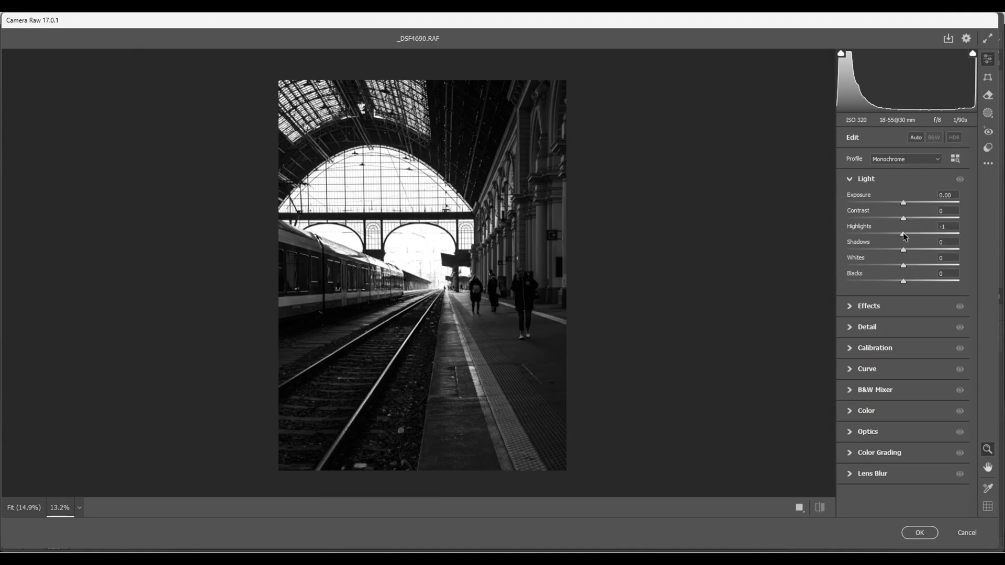
pyautogui.moveTo(905, 236); pyautogui.dragTo(910, 283)
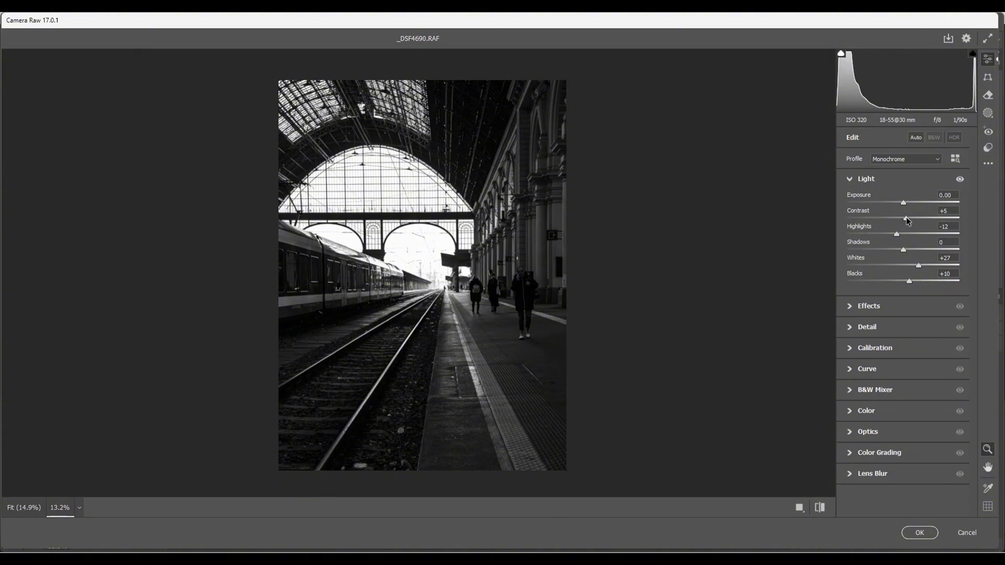
pyautogui.moveTo(904, 218); pyautogui.dragTo(910, 219)
# Step: Add a linear gradient mask rising from the photo's bottom edge to the lower quarter and set its Exposure to -0.70
pyautogui.click(988, 115)
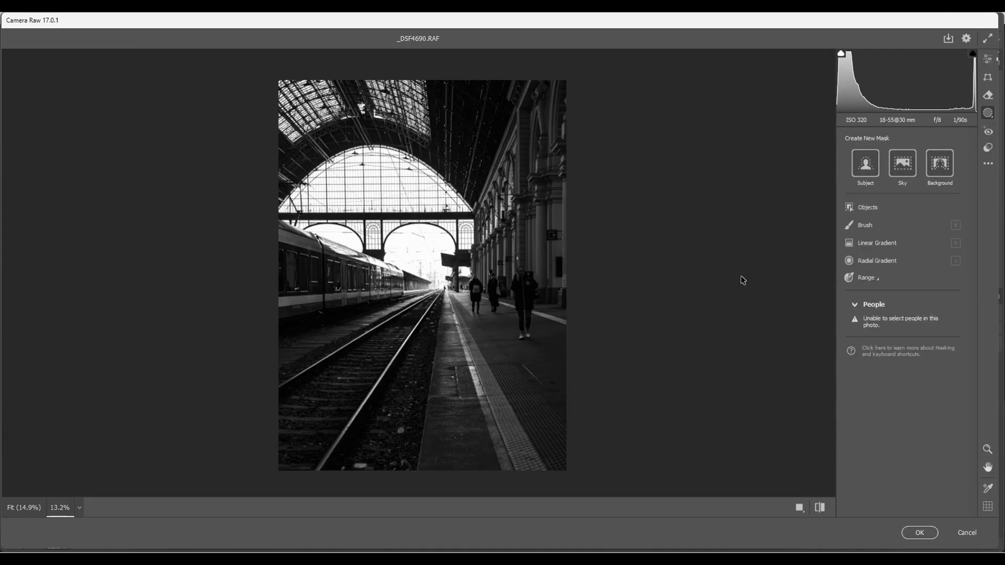
pyautogui.click(874, 243)
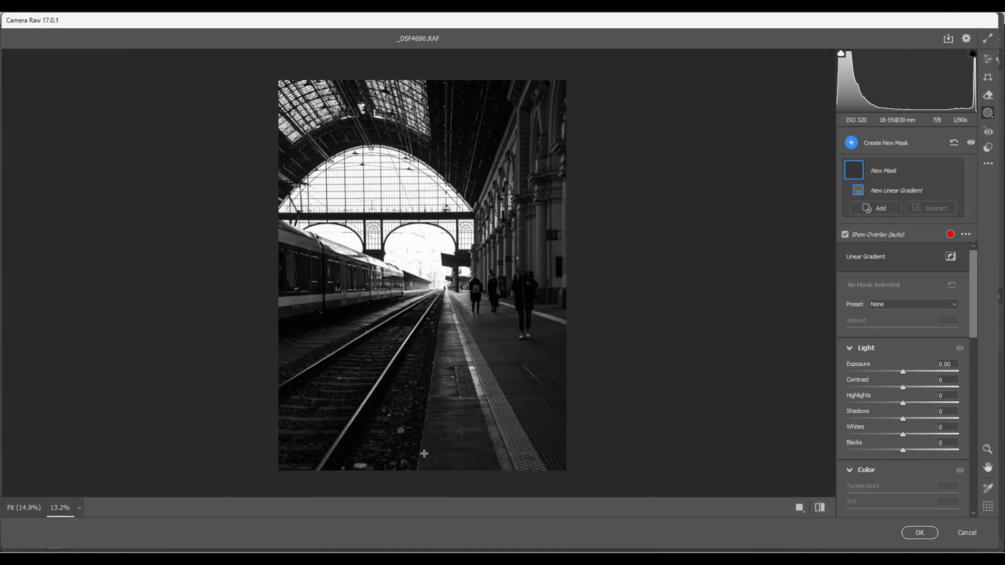
pyautogui.moveTo(422, 472); pyautogui.dragTo(423, 383)
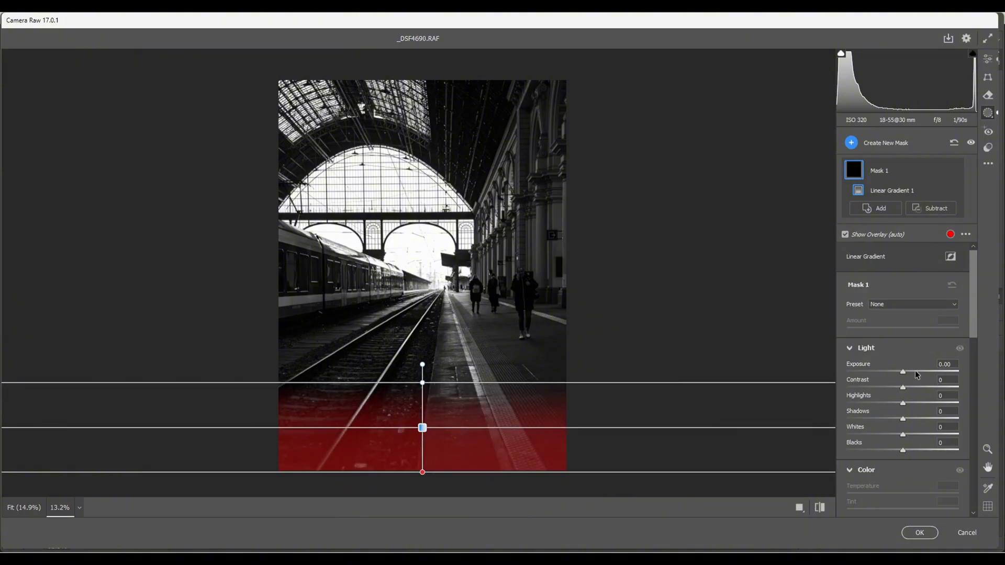
pyautogui.moveTo(902, 370); pyautogui.dragTo(893, 372)
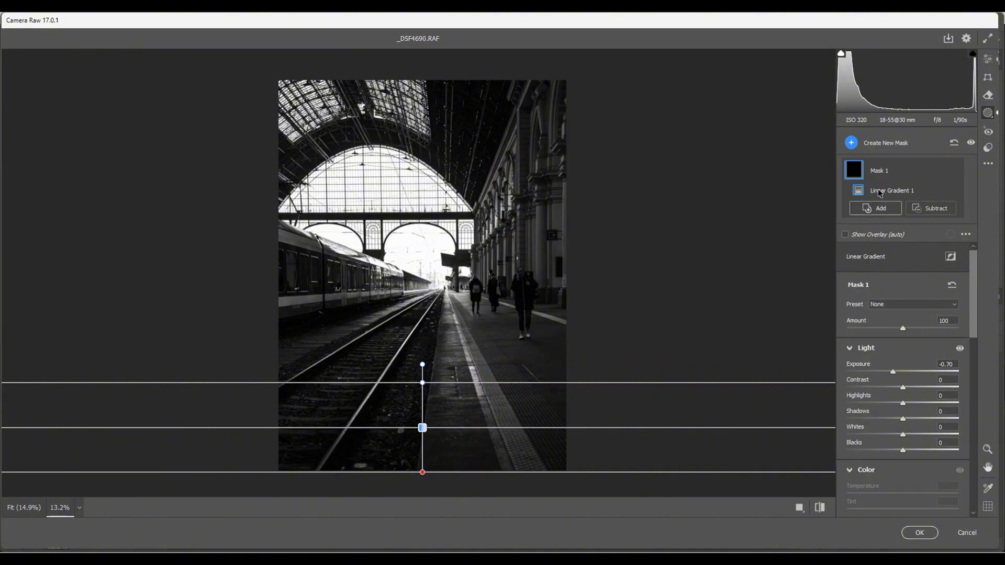
# Step: Brush a new mask at size 2 over the ground strip between the train and the track, and set its Exposure to +0.65
pyautogui.click(851, 143)
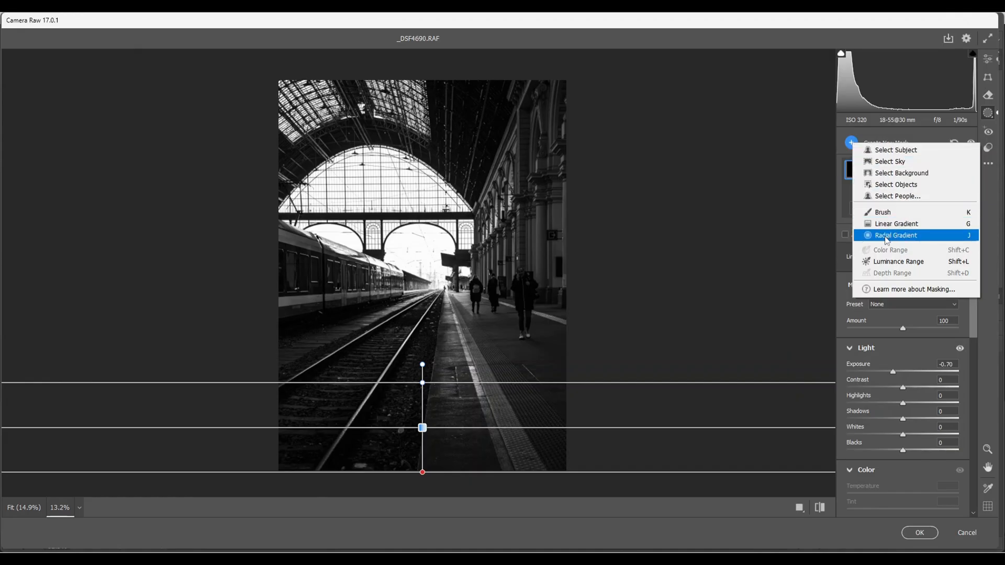
pyautogui.click(885, 217)
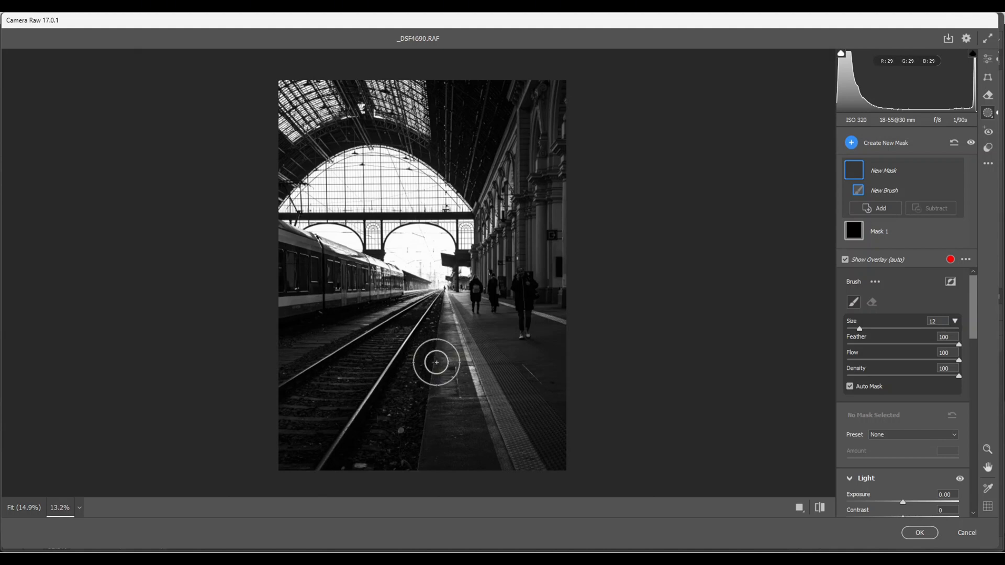
pyautogui.scroll(-4, 435, 350)
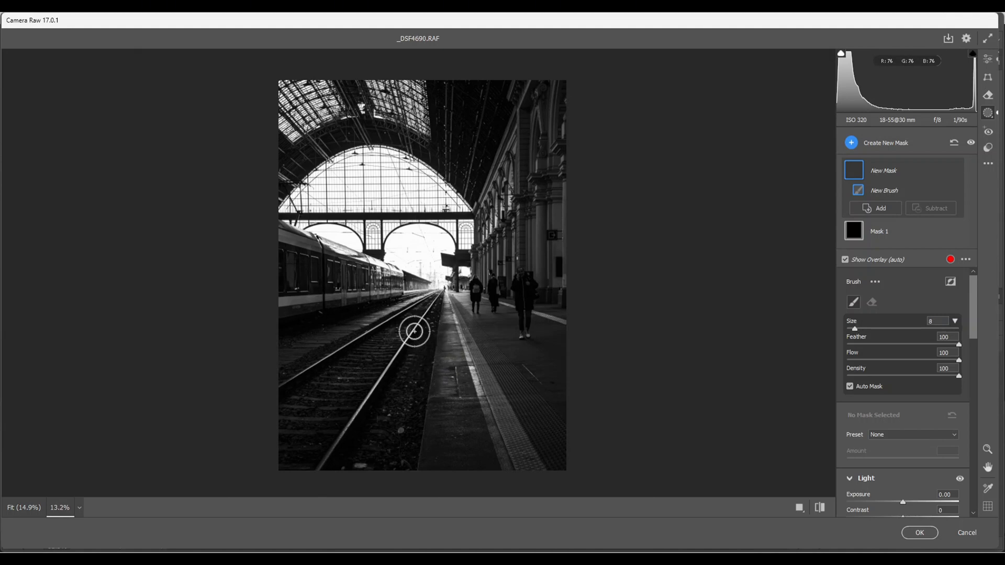
pyautogui.scroll(-5, 414, 332)
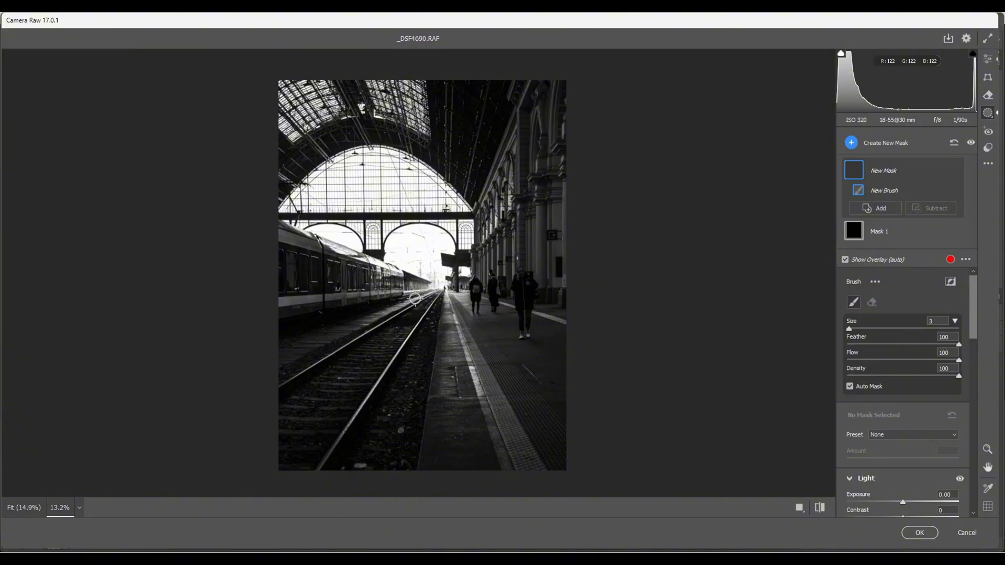
pyautogui.scroll(-1, 414, 298)
pyautogui.moveTo(416, 298)
pyautogui.mouseDown()
pyautogui.moveTo(278, 356)
pyautogui.moveTo(312, 340)
pyautogui.mouseUp()
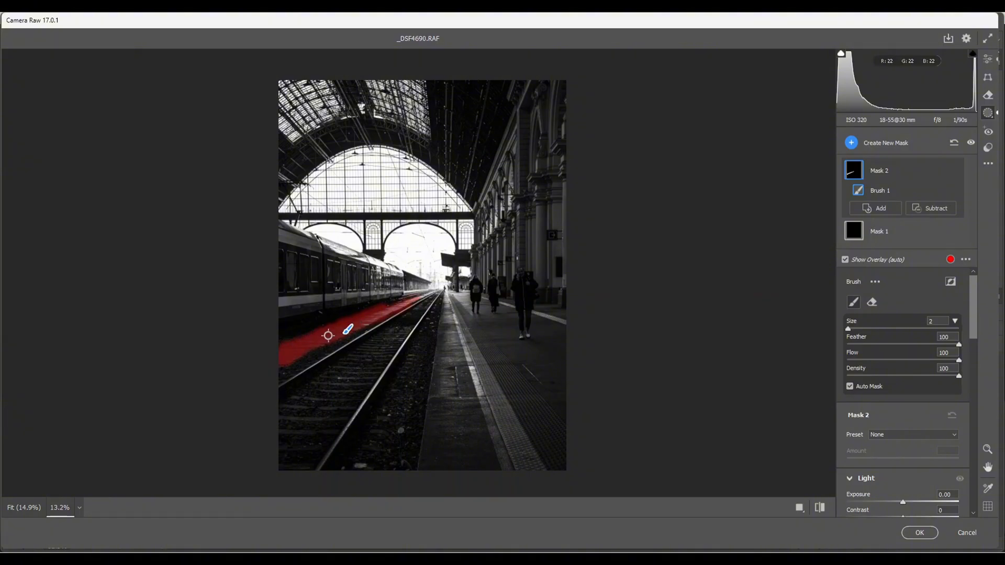
pyautogui.moveTo(322, 344)
pyautogui.mouseDown()
pyautogui.moveTo(272, 363)
pyautogui.moveTo(272, 351)
pyautogui.moveTo(312, 341)
pyautogui.mouseUp()
pyautogui.scroll(-2, 952, 426)
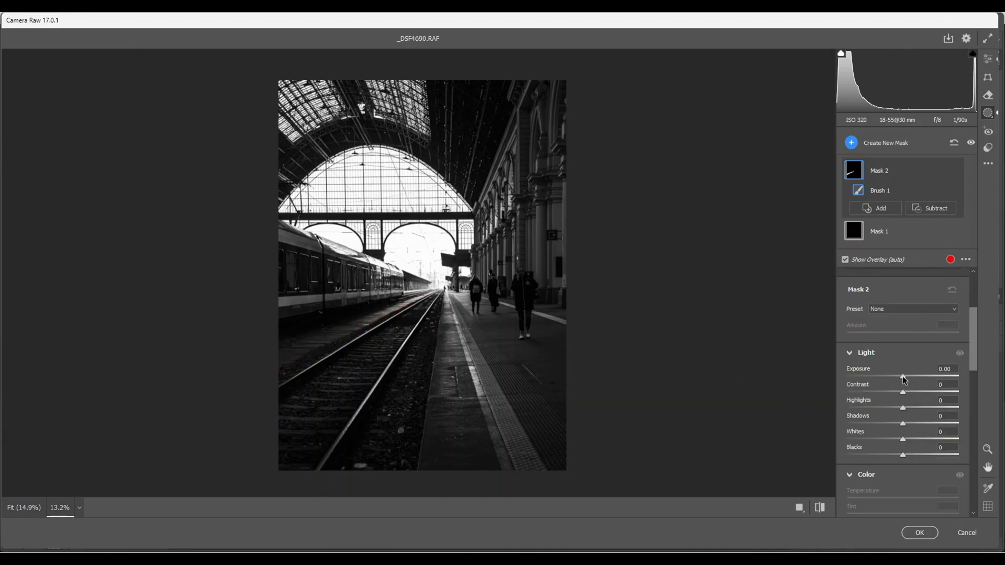
pyautogui.moveTo(903, 376); pyautogui.dragTo(913, 377)
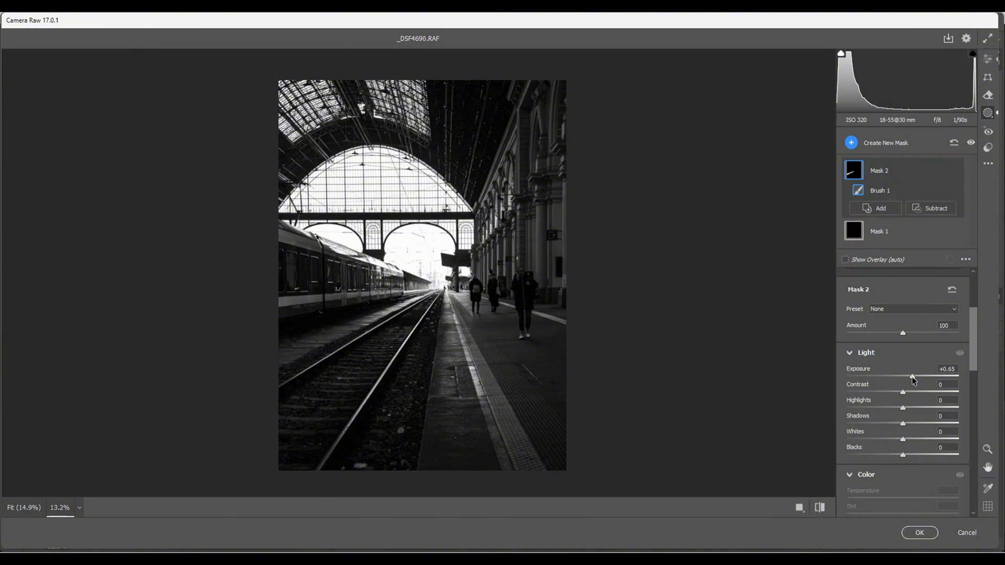
# Step: Brush another new mask over the track bed between the two rails, using brush sizes 2 and 4
pyautogui.click(851, 143)
pyautogui.click(886, 213)
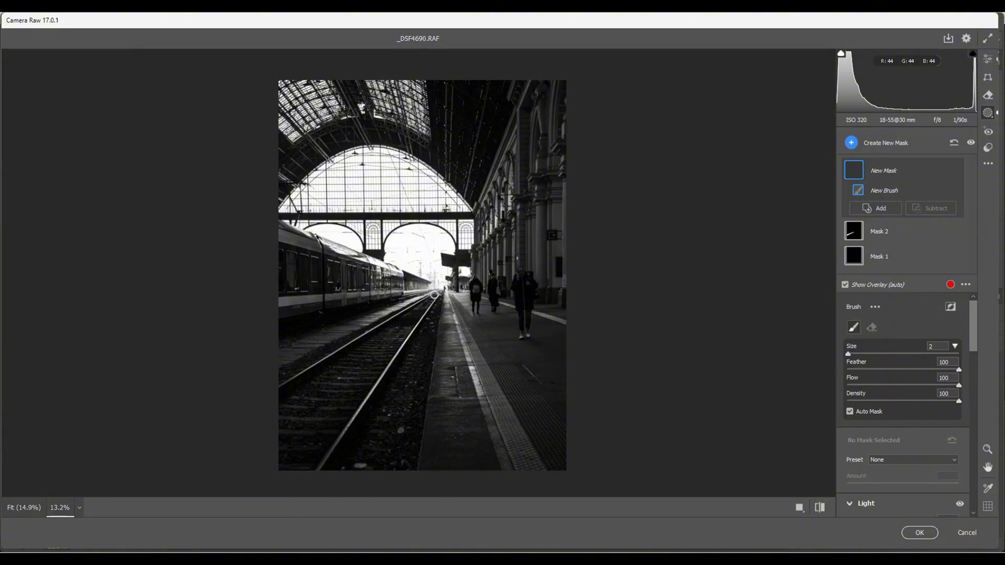
pyautogui.moveTo(432, 298); pyautogui.dragTo(339, 371)
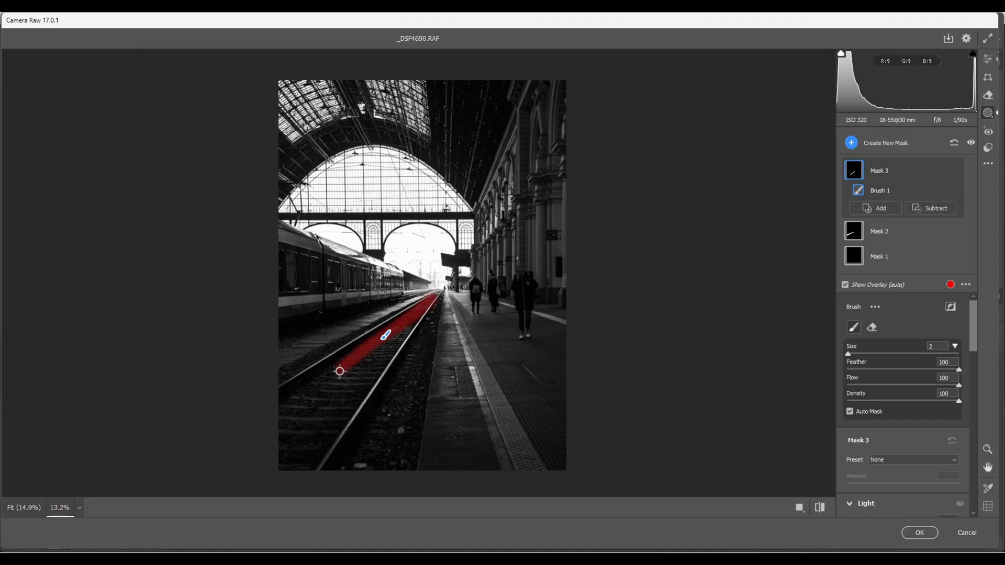
pyautogui.press(']')
pyautogui.press(']')
pyautogui.moveTo(403, 325)
pyautogui.mouseDown()
pyautogui.moveTo(358, 386)
pyautogui.moveTo(282, 444)
pyautogui.moveTo(281, 424)
pyautogui.moveTo(308, 396)
pyautogui.moveTo(360, 363)
pyautogui.moveTo(290, 424)
pyautogui.moveTo(314, 410)
pyautogui.moveTo(272, 455)
pyautogui.moveTo(324, 421)
pyautogui.moveTo(341, 376)
pyautogui.mouseUp()
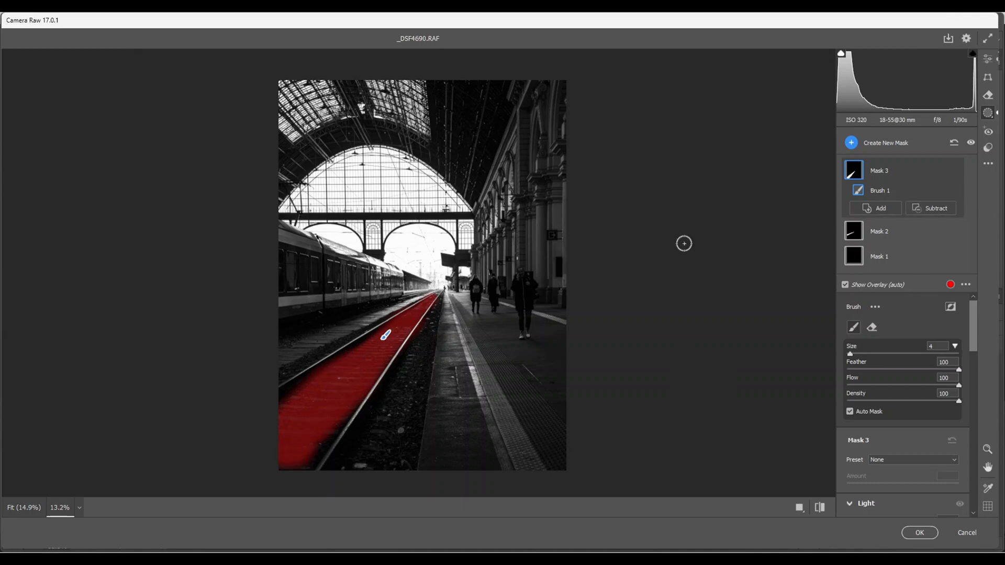
# Step: Subtract the spill along both rails from the track-bed mask with a size 4 brush, and set the mask's Exposure to +0.55
pyautogui.click(943, 212)
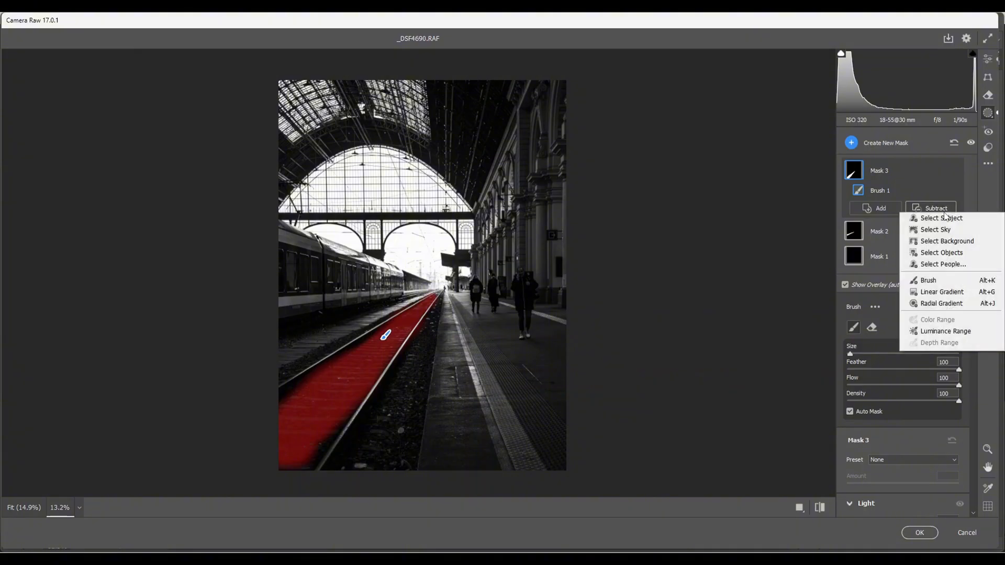
pyautogui.click(931, 283)
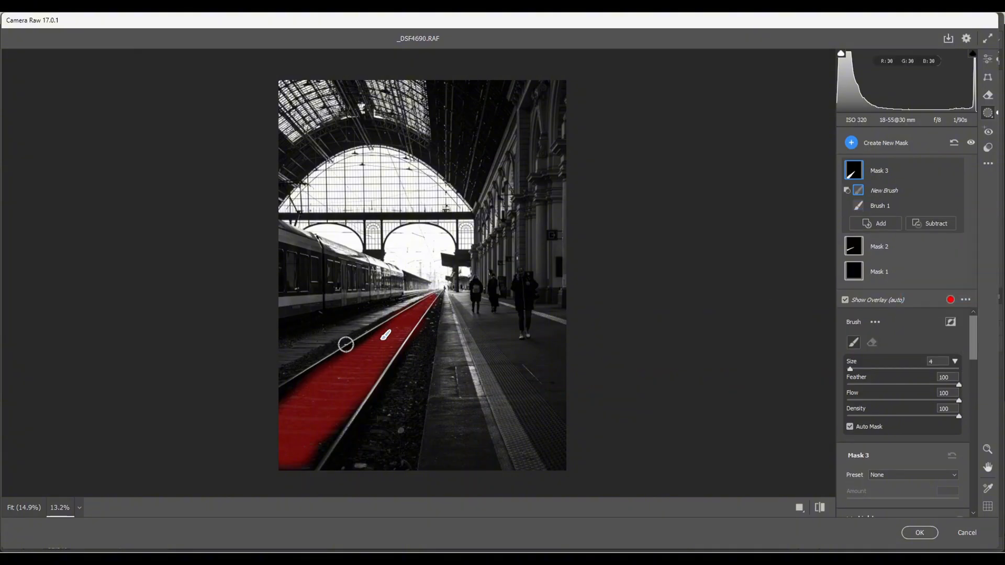
pyautogui.moveTo(345, 345); pyautogui.dragTo(311, 371)
pyautogui.moveTo(286, 387); pyautogui.dragTo(267, 395)
pyautogui.moveTo(400, 355); pyautogui.dragTo(294, 471)
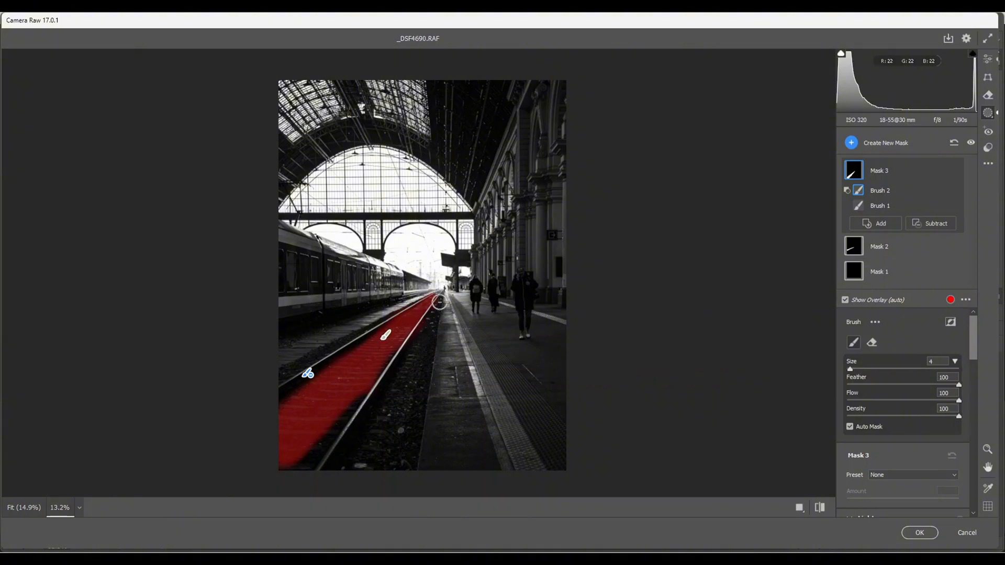
pyautogui.moveTo(439, 299); pyautogui.dragTo(356, 402)
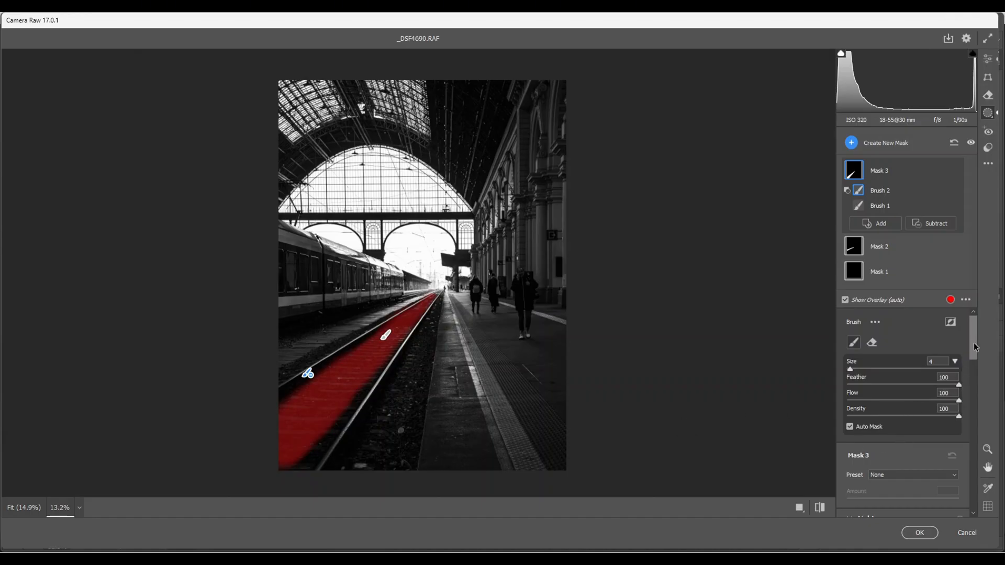
pyautogui.moveTo(975, 347); pyautogui.dragTo(977, 375)
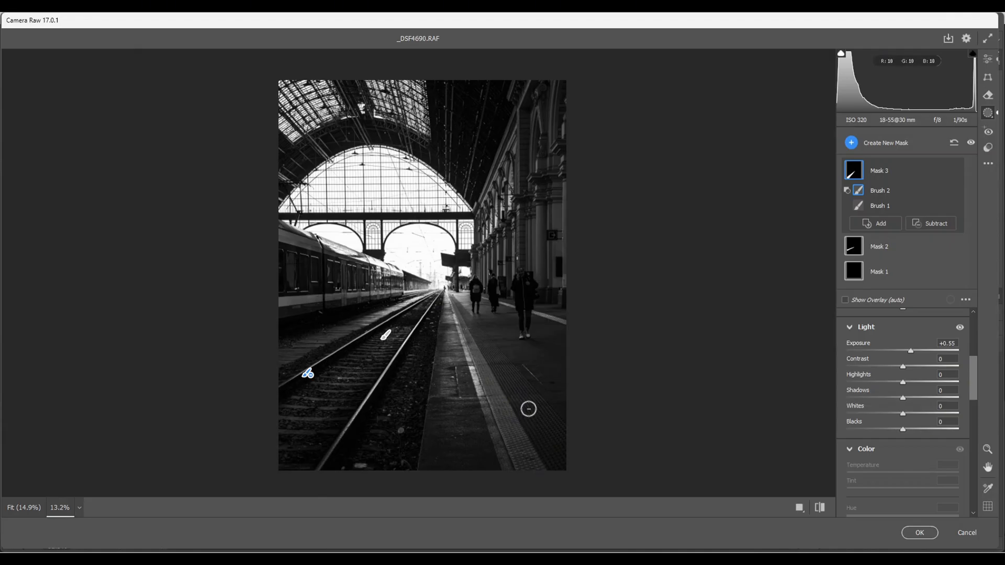
# Step: Brush a new mask over the dark paving strip beside the platform's light textured band, using brush sizes 2 and 4
pyautogui.click(852, 144)
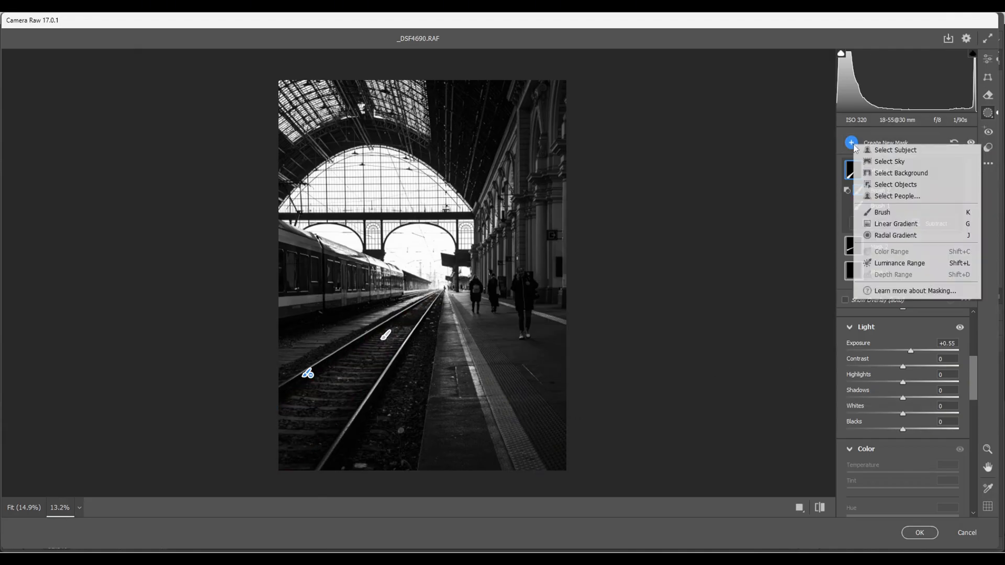
pyautogui.click(881, 215)
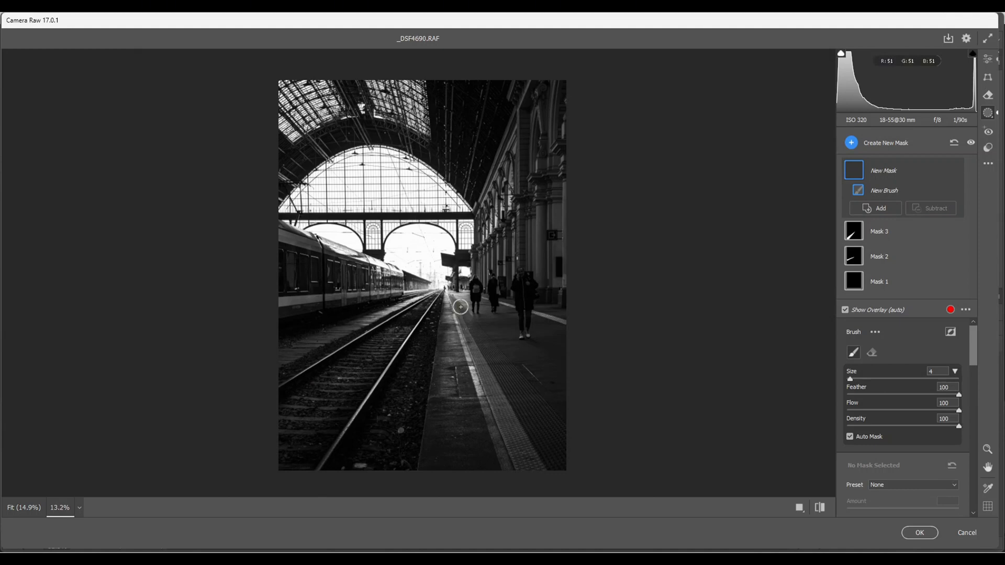
pyautogui.press('[')
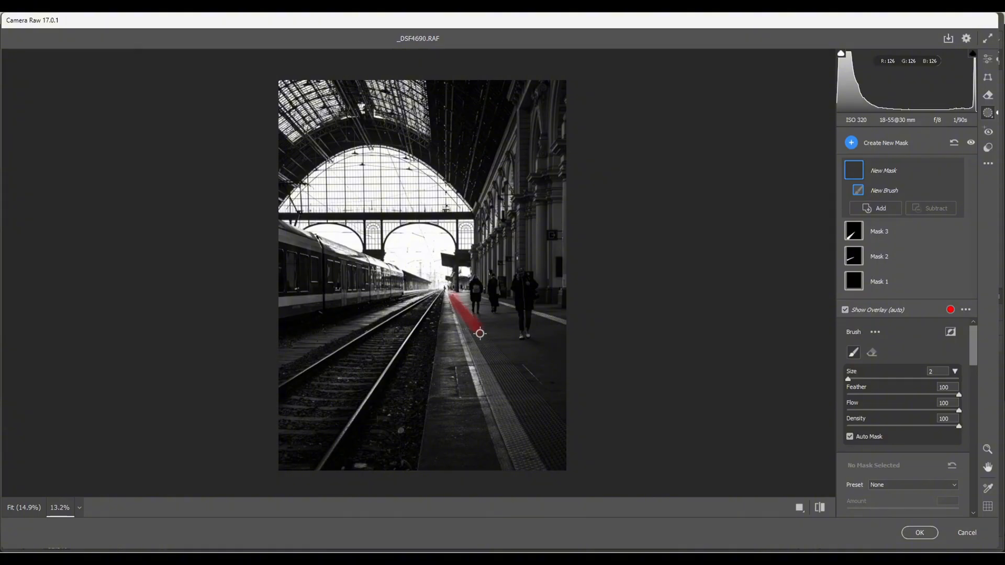
pyautogui.moveTo(489, 348); pyautogui.dragTo(526, 392)
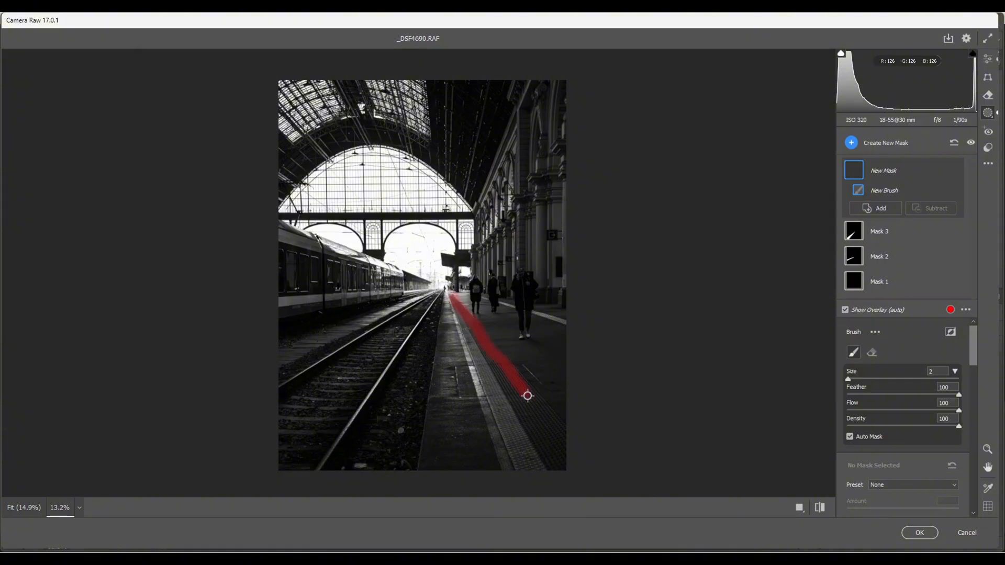
pyautogui.press(']')
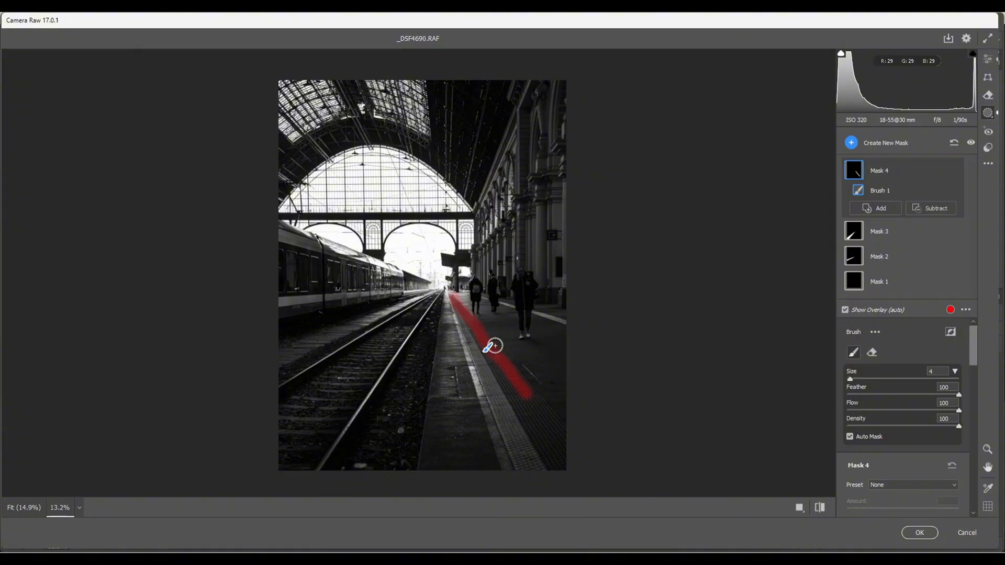
pyautogui.moveTo(474, 329)
pyautogui.mouseDown()
pyautogui.moveTo(548, 457)
pyautogui.moveTo(561, 468)
pyautogui.moveTo(561, 440)
pyautogui.moveTo(507, 366)
pyautogui.moveTo(557, 453)
pyautogui.moveTo(565, 451)
pyautogui.mouseUp()
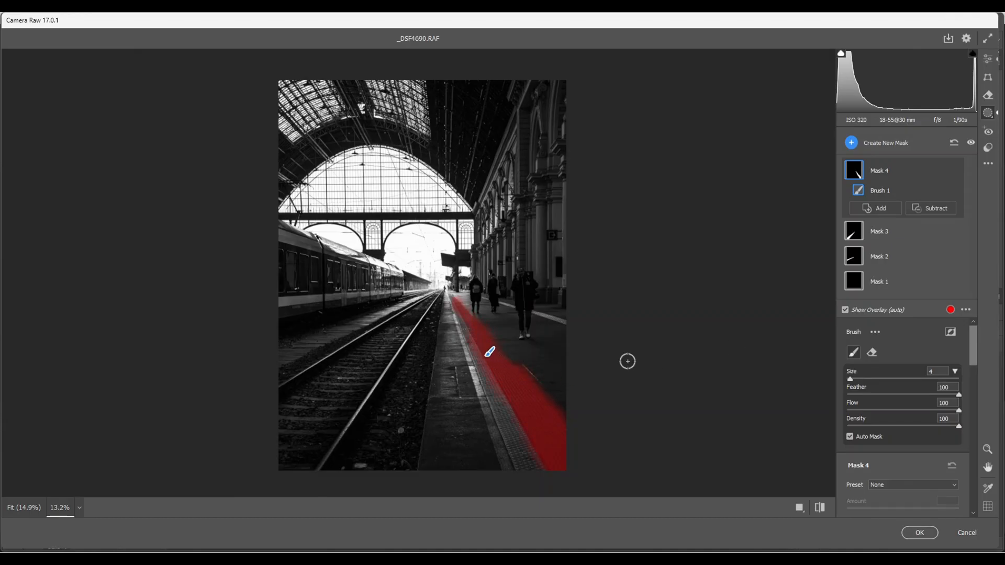
# Step: Subtract the spill along both edges of the platform paving mask with a size 4 brush, and set the mask's Exposure to -0.55
pyautogui.click(938, 209)
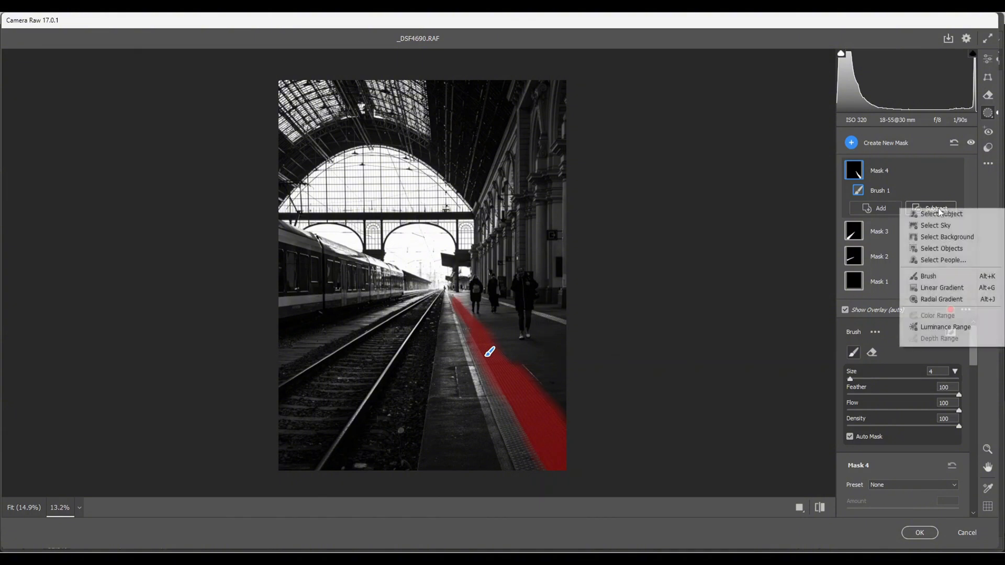
pyautogui.click(925, 278)
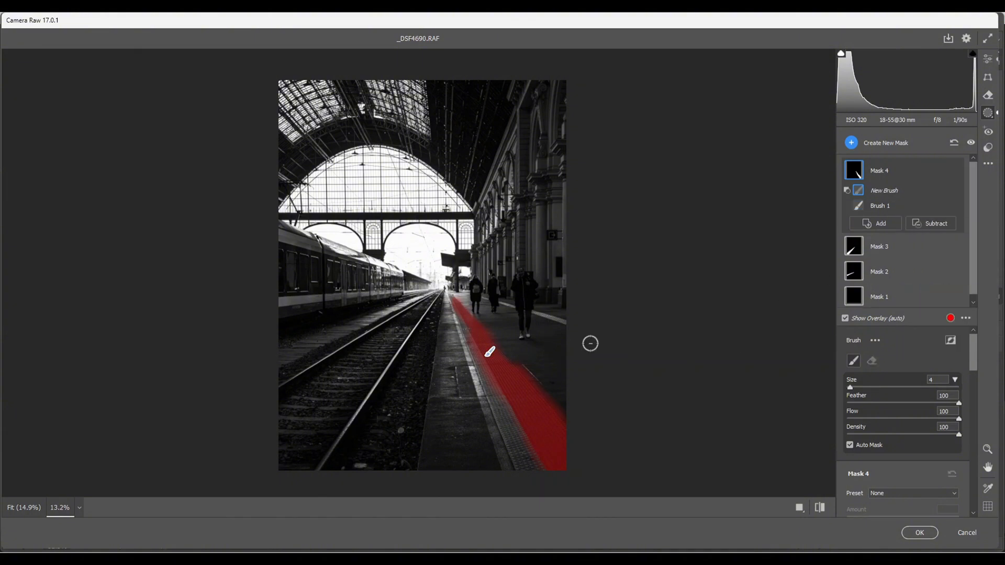
pyautogui.moveTo(487, 321); pyautogui.dragTo(575, 430)
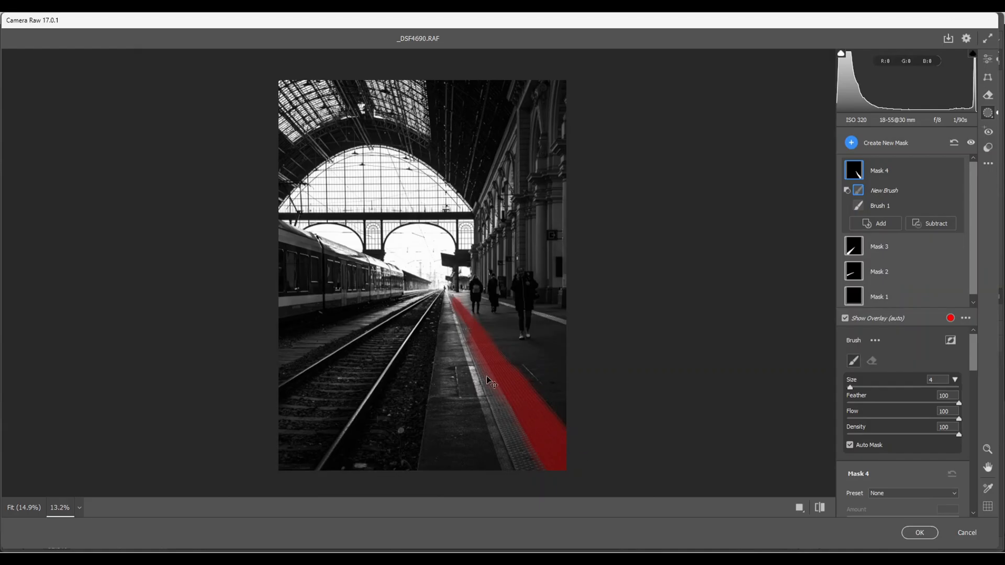
pyautogui.moveTo(461, 336); pyautogui.dragTo(520, 448)
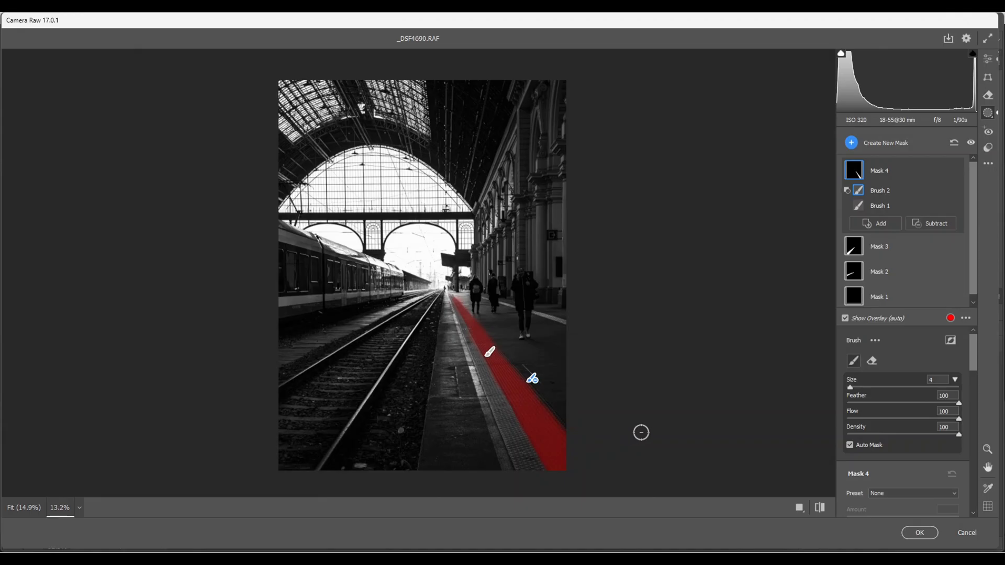
pyautogui.scroll(-1, 858, 418)
pyautogui.scroll(-1, 858, 417)
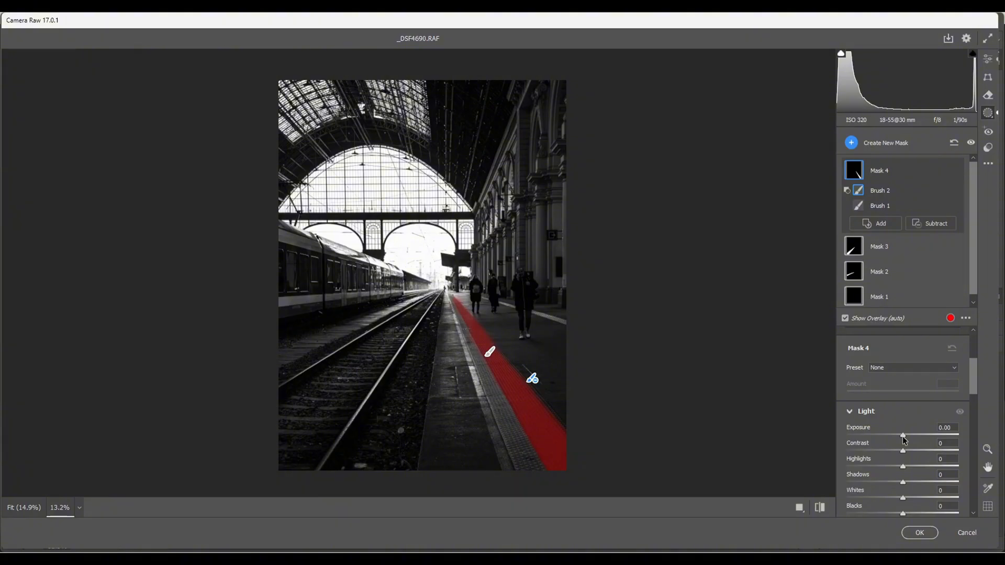
pyautogui.moveTo(903, 436); pyautogui.dragTo(901, 437)
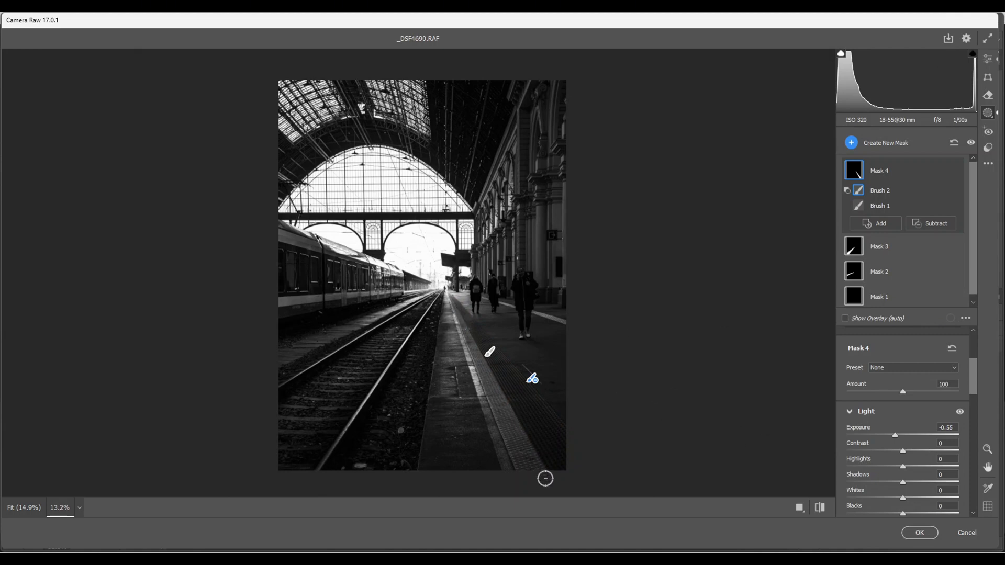
# Step: Brush a new mask over the platform's light textured band along its full length, using a size 2 brush
pyautogui.click(852, 143)
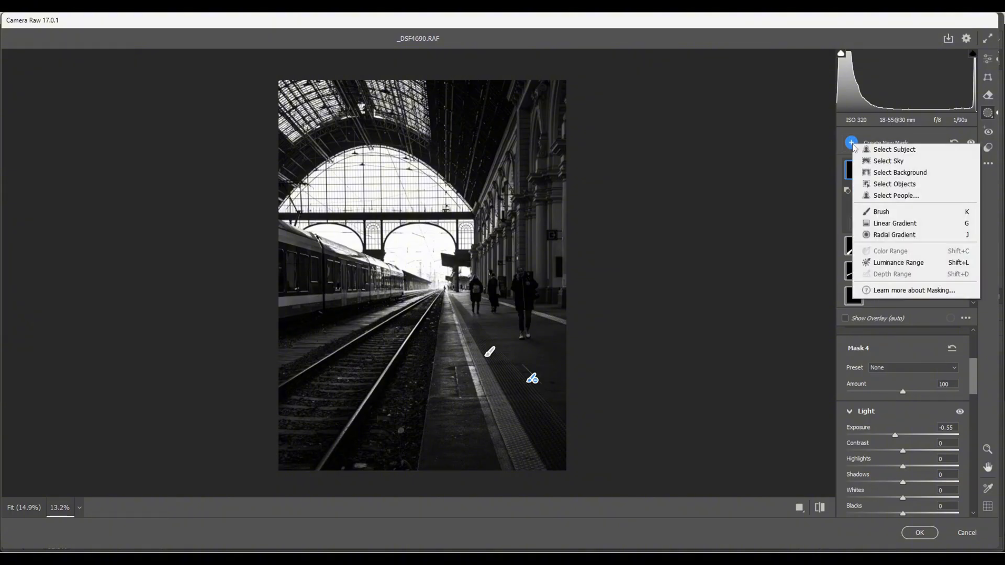
pyautogui.click(880, 213)
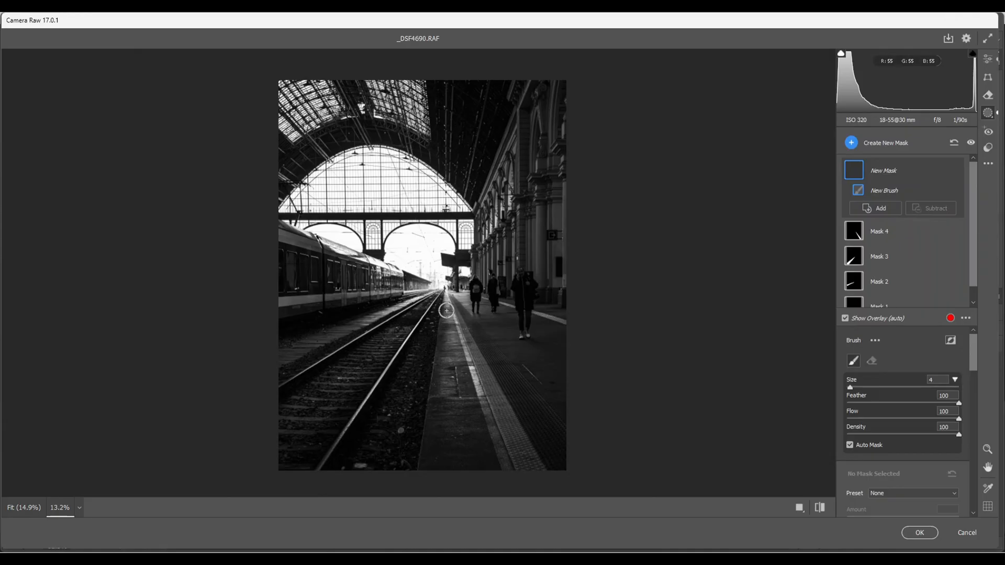
pyautogui.press('[')
pyautogui.press(']')
pyautogui.moveTo(464, 330); pyautogui.dragTo(470, 341)
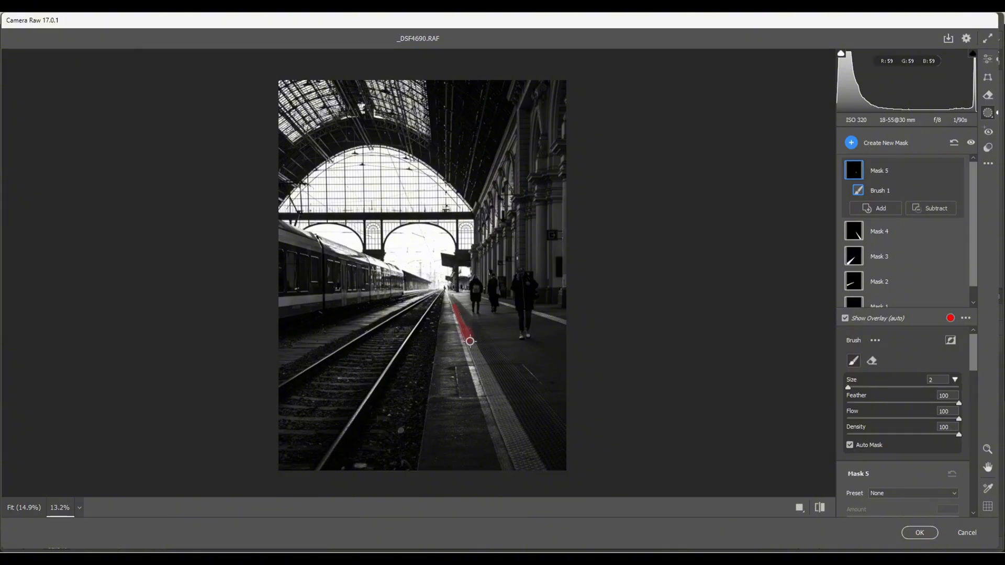
pyautogui.moveTo(485, 376); pyautogui.dragTo(520, 461)
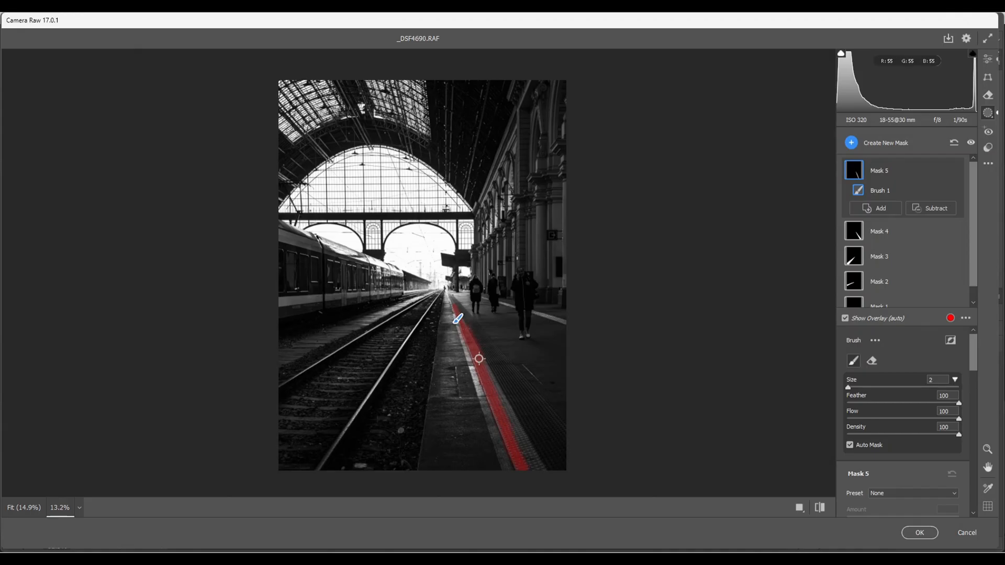
pyautogui.moveTo(477, 359); pyautogui.dragTo(538, 463)
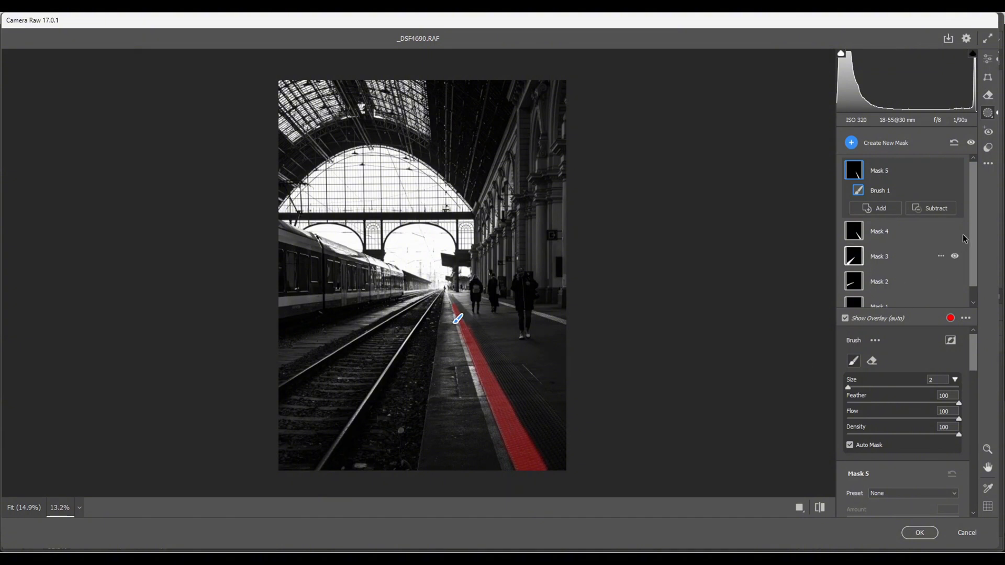
# Step: Subtract the spill along the outer edge of the textured-band mask, on the walkway side, with a size 2 brush
pyautogui.click(937, 212)
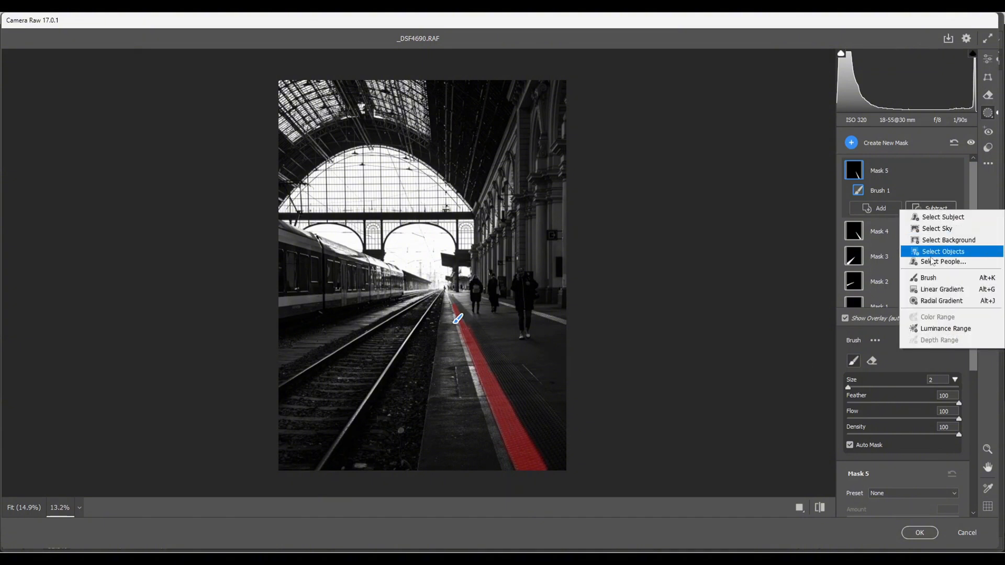
pyautogui.click(928, 282)
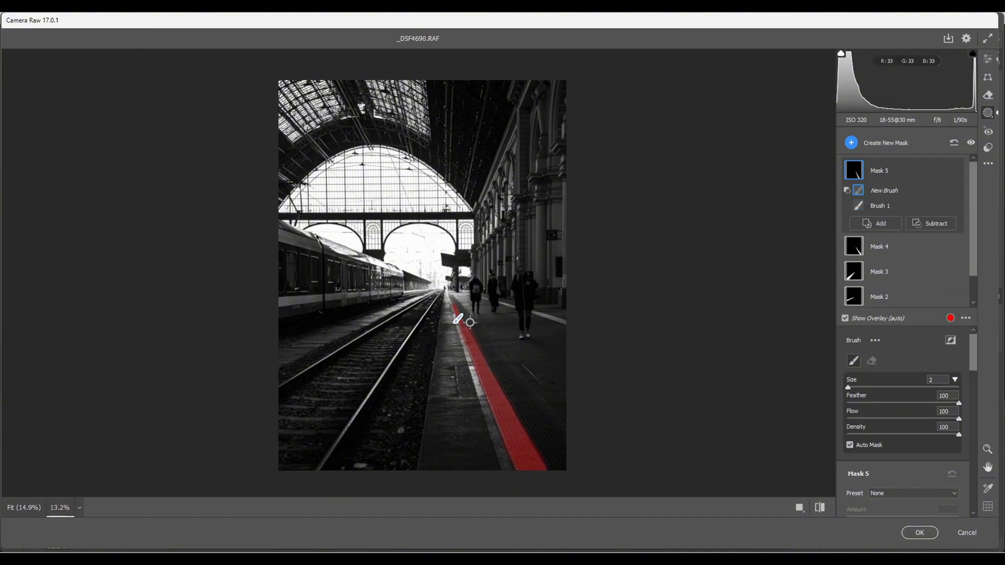
pyautogui.moveTo(470, 322)
pyautogui.mouseDown()
pyautogui.moveTo(548, 466)
pyautogui.moveTo(581, 477)
pyautogui.mouseUp()
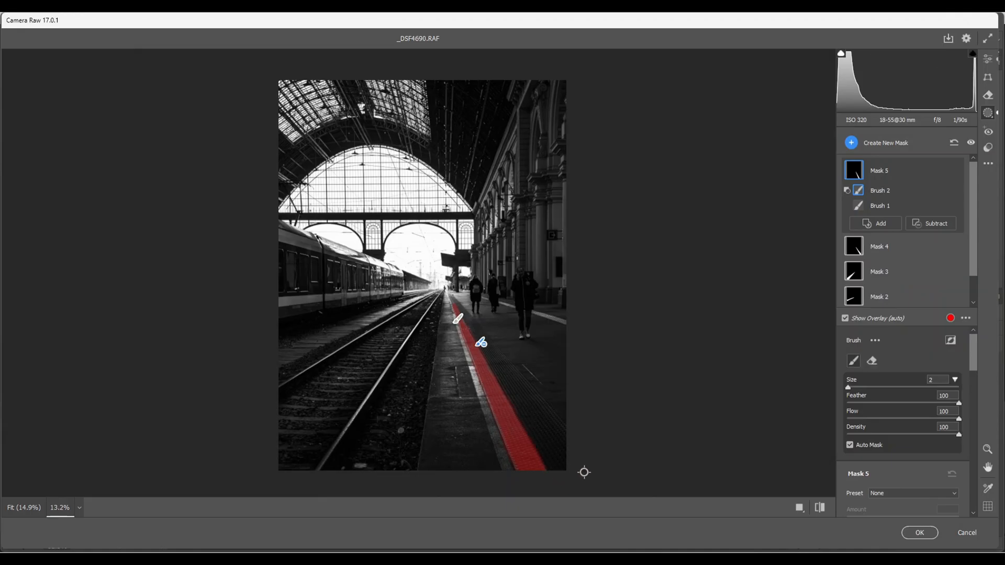
# Step: Set the textured-band mask's Exposure to +0.35 and compare the photo with all masks hidden and shown
pyautogui.scroll(-4, 885, 406)
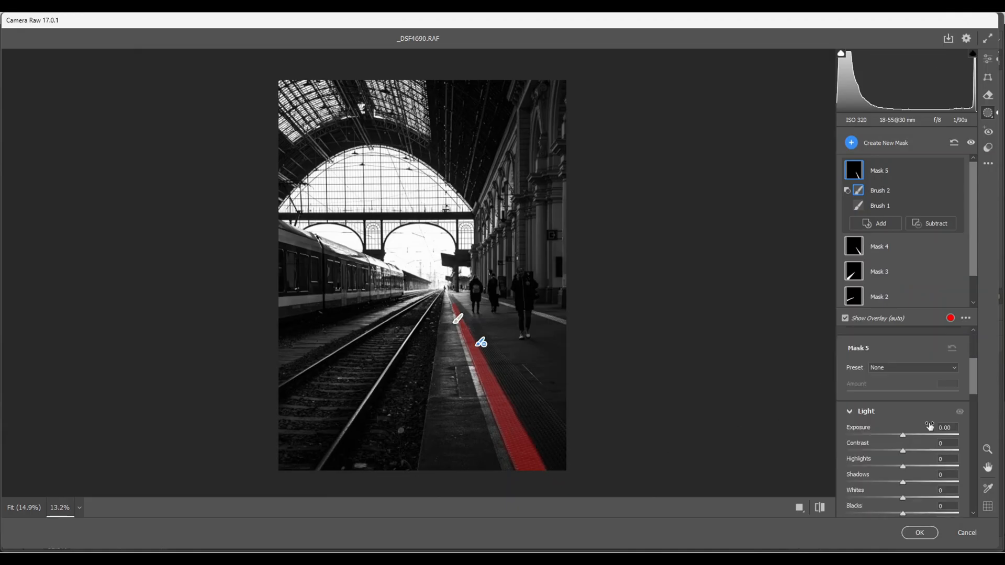
pyautogui.moveTo(904, 436); pyautogui.dragTo(907, 436)
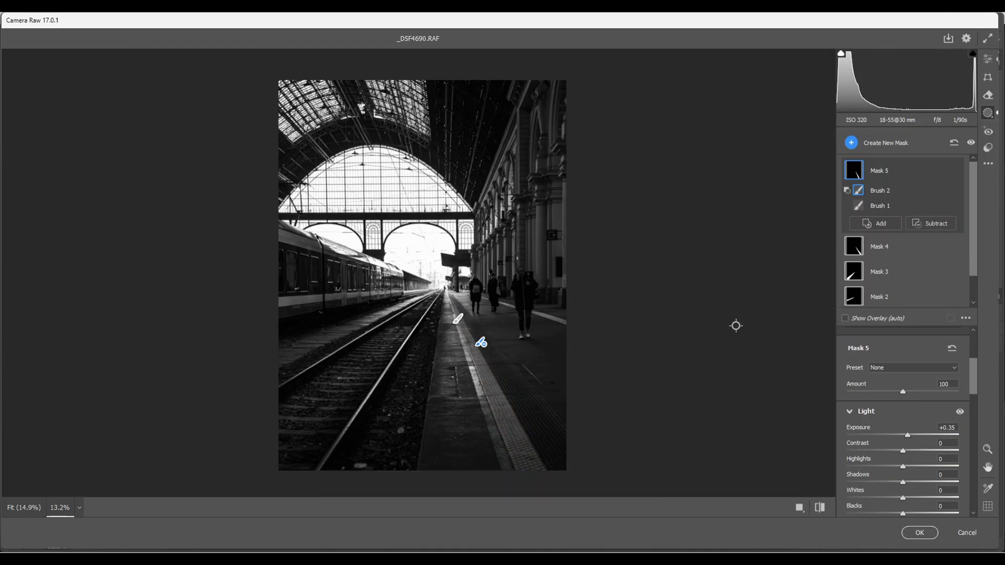
pyautogui.click(971, 143)
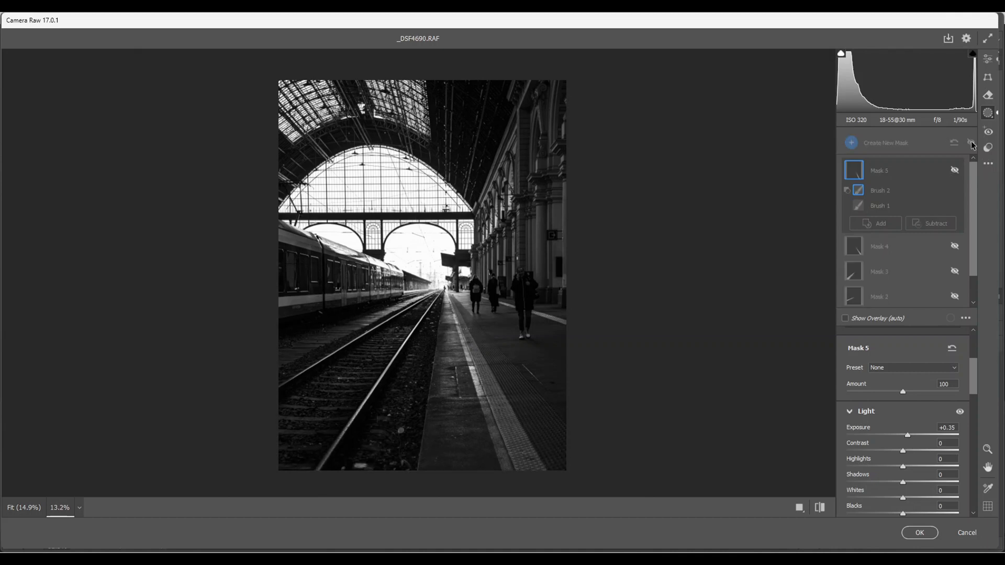
pyautogui.click(972, 144)
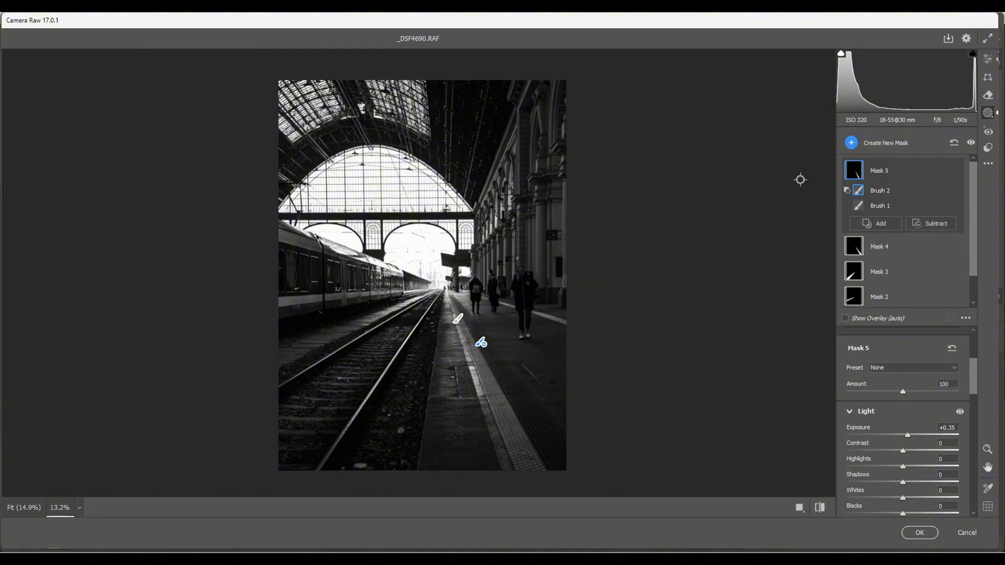
# Step: Create a Luminance Range mask sampled from the wall of the station building beside the platform
pyautogui.click(852, 144)
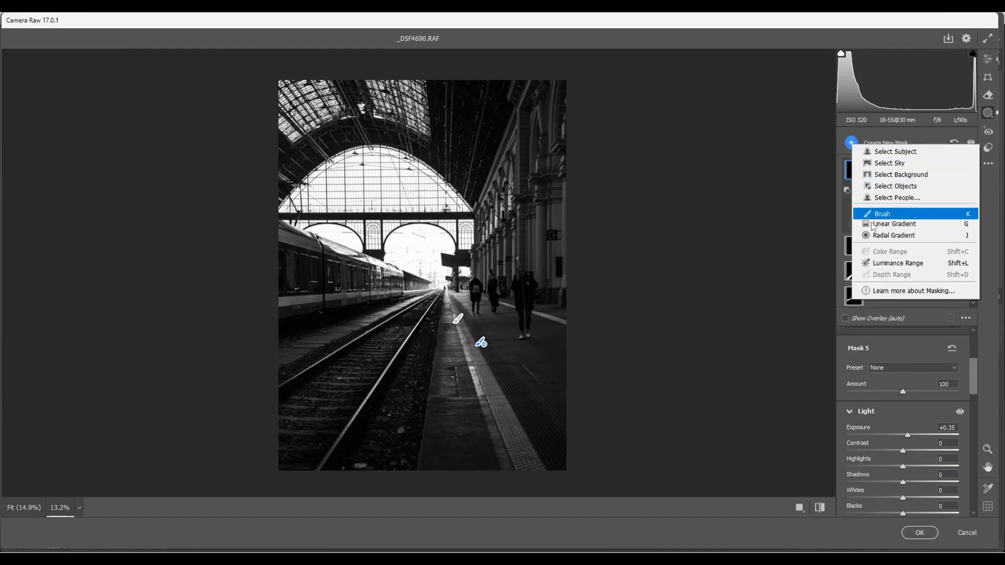
pyautogui.click(888, 267)
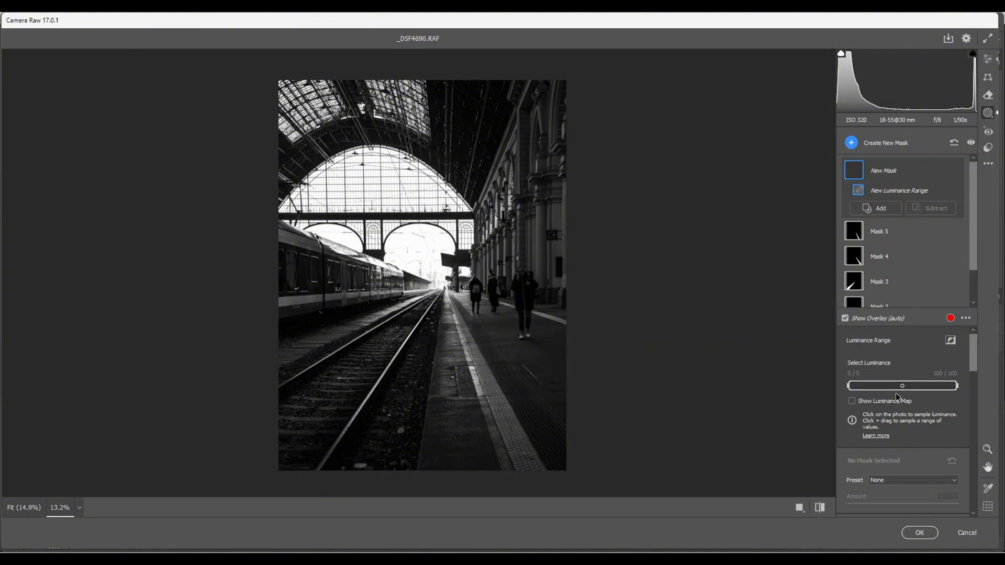
pyautogui.click(559, 207)
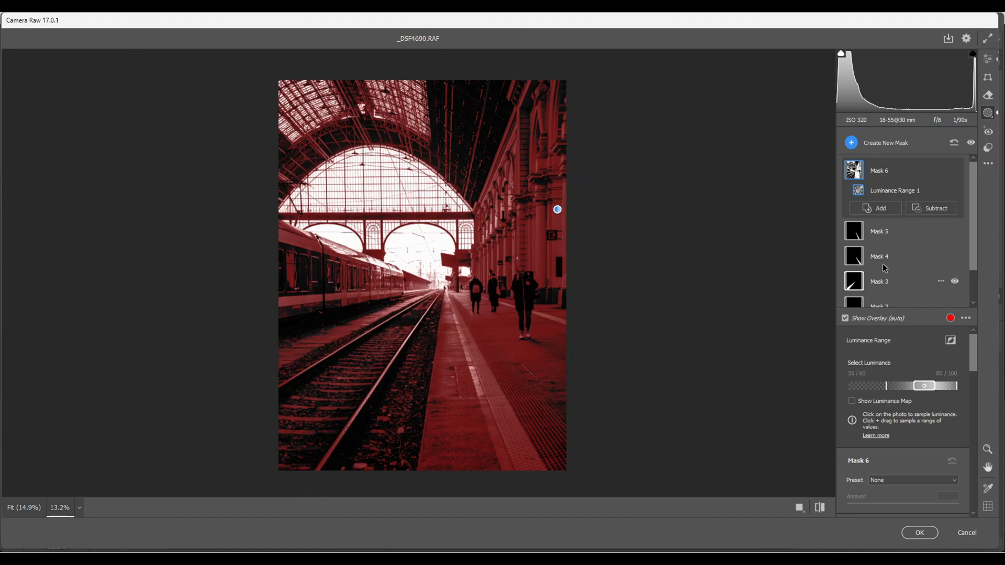
# Step: Subtract the roof, arch window, train, tracks and platform from the luminance mask with a size 14 brush, keeping the station building masked
pyautogui.click(934, 209)
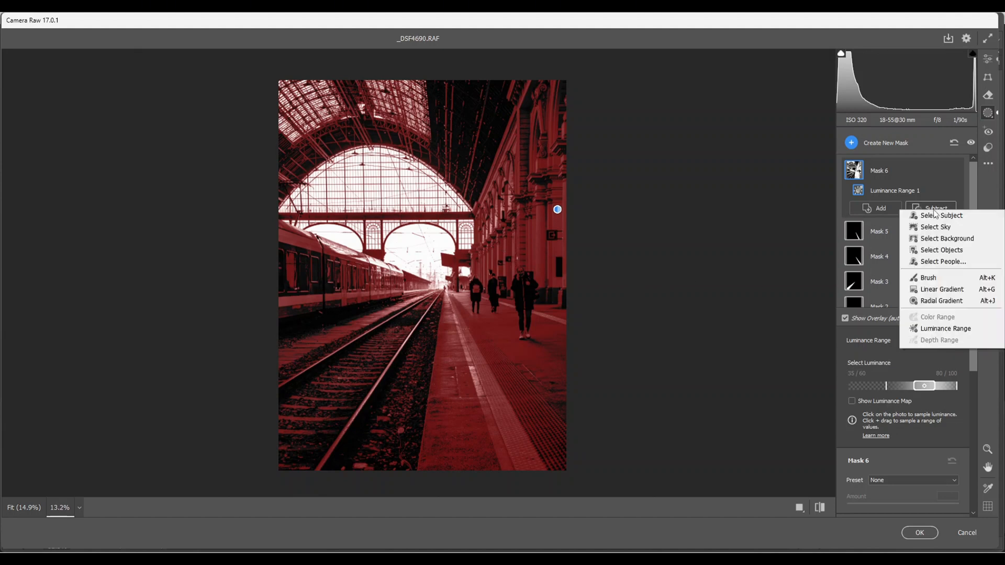
pyautogui.click(936, 281)
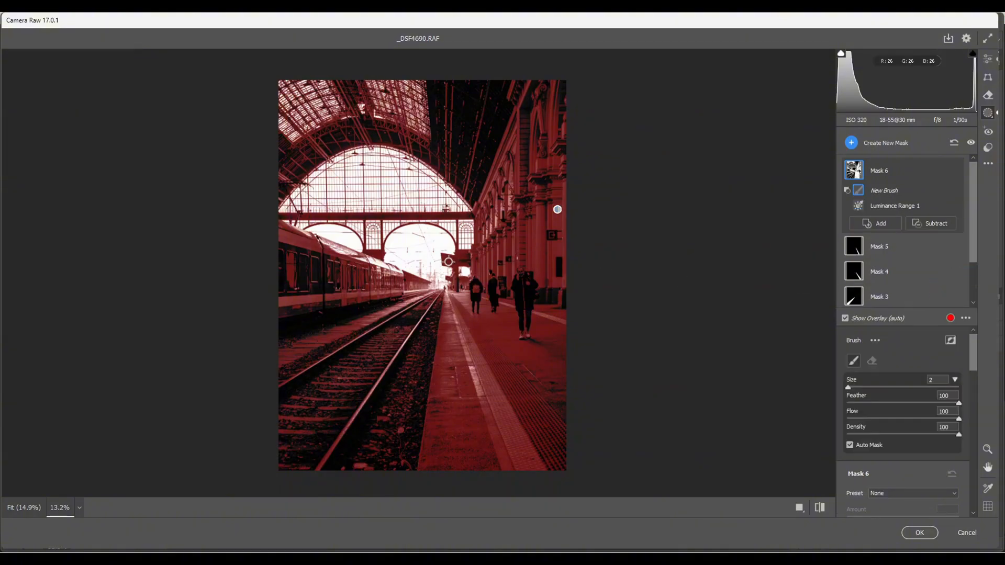
pyautogui.scroll(5, 448, 261)
pyautogui.scroll(4, 433, 259)
pyautogui.moveTo(420, 87)
pyautogui.mouseDown()
pyautogui.moveTo(387, 89)
pyautogui.moveTo(301, 185)
pyautogui.moveTo(351, 69)
pyautogui.moveTo(288, 151)
pyautogui.moveTo(253, 121)
pyautogui.moveTo(297, 91)
pyautogui.moveTo(332, 98)
pyautogui.moveTo(415, 167)
pyautogui.moveTo(449, 83)
pyautogui.moveTo(469, 103)
pyautogui.moveTo(449, 186)
pyautogui.moveTo(359, 272)
pyautogui.moveTo(350, 241)
pyautogui.moveTo(312, 202)
pyautogui.moveTo(303, 271)
pyautogui.moveTo(292, 271)
pyautogui.moveTo(294, 251)
pyautogui.moveTo(303, 432)
pyautogui.moveTo(334, 374)
pyautogui.moveTo(344, 319)
pyautogui.moveTo(398, 451)
pyautogui.moveTo(425, 292)
pyautogui.moveTo(418, 258)
pyautogui.moveTo(414, 281)
pyautogui.moveTo(437, 295)
pyautogui.moveTo(454, 246)
pyautogui.moveTo(441, 306)
pyautogui.moveTo(441, 297)
pyautogui.moveTo(549, 407)
pyautogui.moveTo(586, 428)
pyautogui.moveTo(446, 297)
pyautogui.moveTo(585, 394)
pyautogui.moveTo(573, 376)
pyautogui.moveTo(478, 321)
pyautogui.moveTo(600, 405)
pyautogui.moveTo(459, 362)
pyautogui.moveTo(536, 465)
pyautogui.moveTo(493, 473)
pyautogui.moveTo(434, 453)
pyautogui.moveTo(445, 464)
pyautogui.moveTo(456, 448)
pyautogui.moveTo(449, 471)
pyautogui.moveTo(558, 451)
pyautogui.moveTo(284, 464)
pyautogui.moveTo(301, 458)
pyautogui.moveTo(320, 422)
pyautogui.moveTo(365, 446)
pyautogui.moveTo(390, 355)
pyautogui.mouseUp()
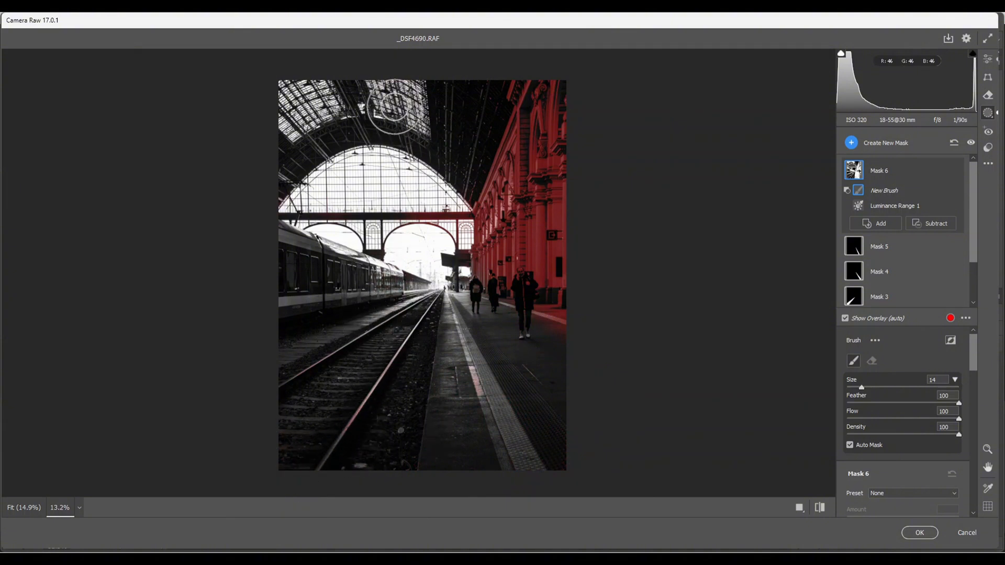
pyautogui.moveTo(279, 181)
pyautogui.mouseDown()
pyautogui.moveTo(341, 109)
pyautogui.moveTo(330, 112)
pyautogui.mouseUp()
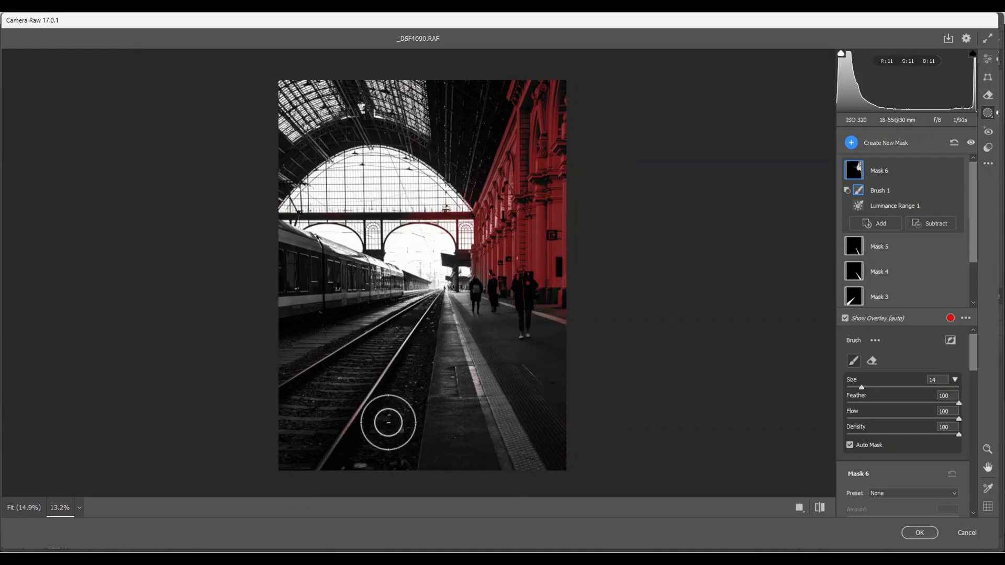
pyautogui.moveTo(361, 130)
pyautogui.mouseDown()
pyautogui.moveTo(432, 337)
pyautogui.moveTo(370, 269)
pyautogui.moveTo(350, 285)
pyautogui.mouseUp()
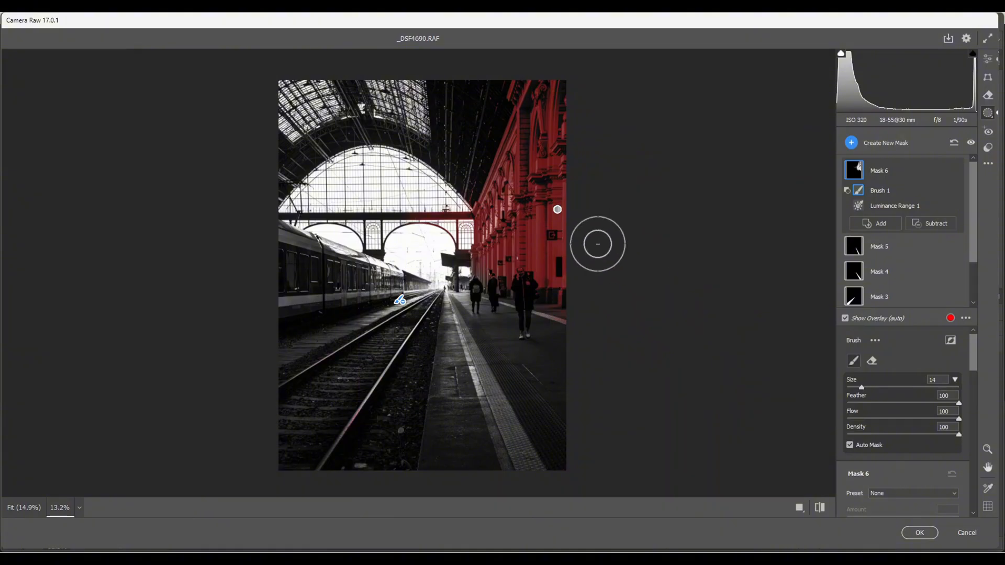
# Step: Set the station building mask's Exposure to +1.00
pyautogui.scroll(-3, 855, 396)
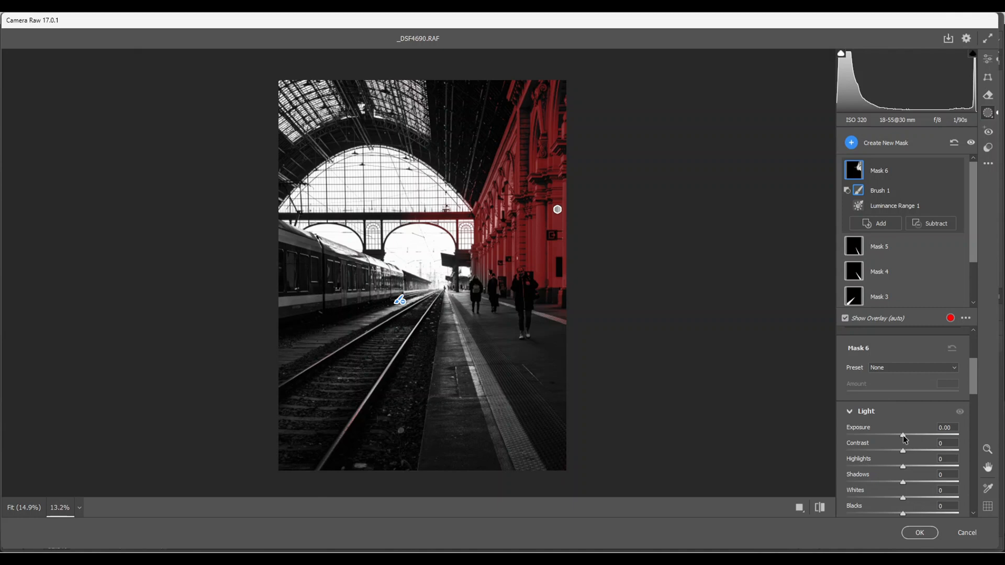
pyautogui.moveTo(903, 435); pyautogui.dragTo(906, 436)
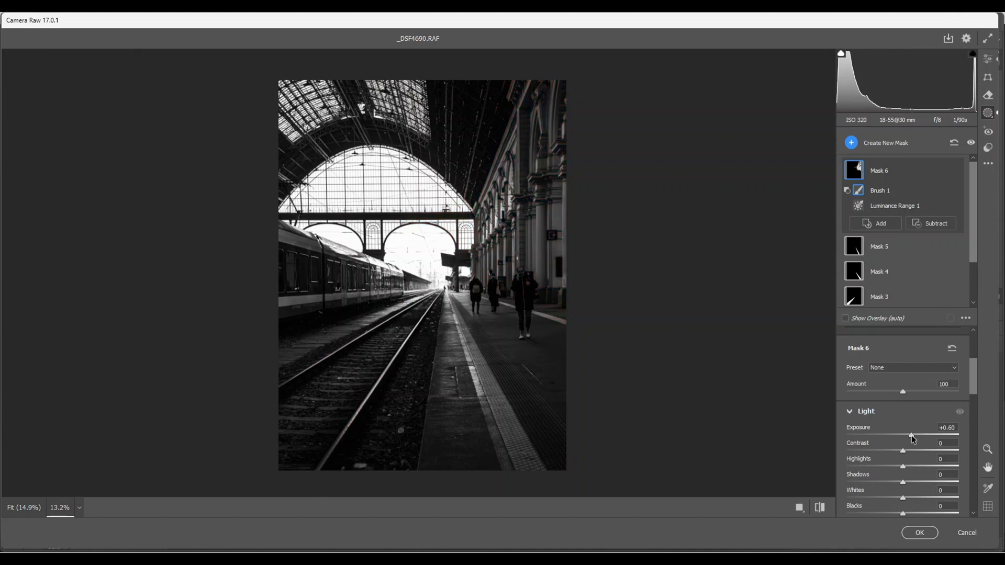
pyautogui.moveTo(912, 435)
pyautogui.mouseDown()
pyautogui.moveTo(935, 441)
pyautogui.moveTo(907, 447)
pyautogui.mouseUp()
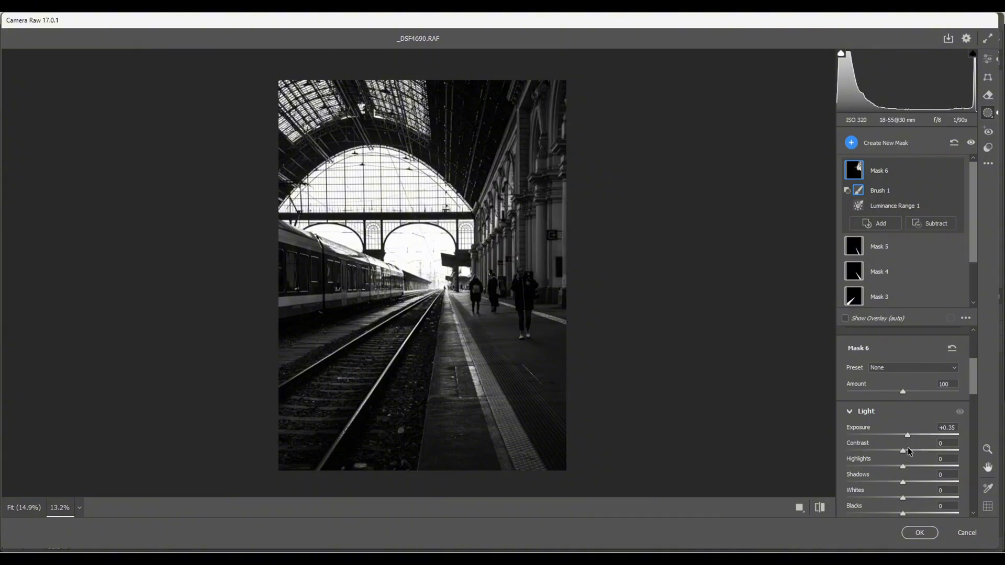
pyautogui.moveTo(909, 451); pyautogui.dragTo(918, 454)
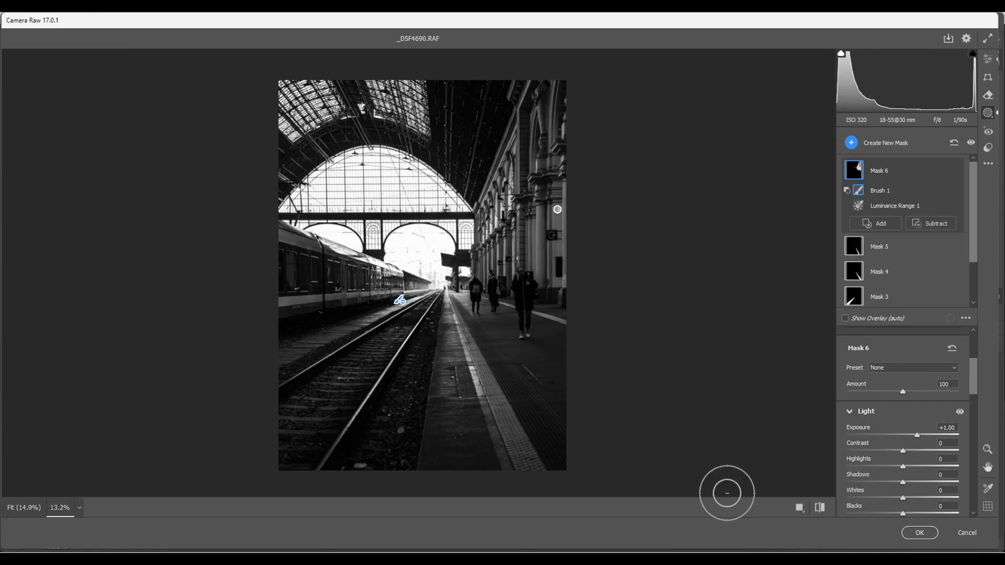
# Step: Create another Luminance Range mask sampled from the light stripe along the lower side of the train
pyautogui.click(852, 143)
pyautogui.click(906, 267)
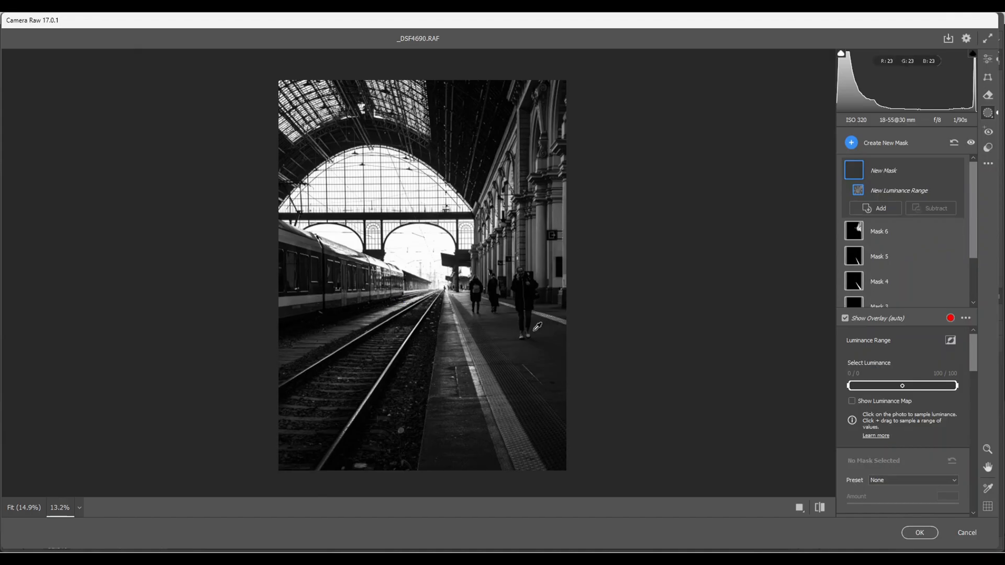
pyautogui.click(297, 300)
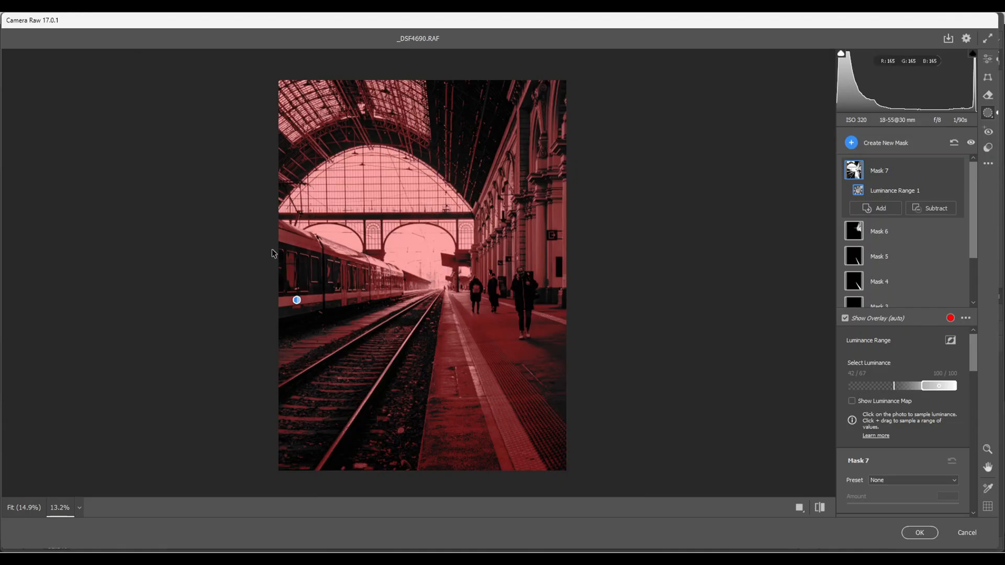
# Step: Subtract everything except the train from the new luminance mask with a size 18 brush, and set the mask's Exposure to +0.75
pyautogui.click(932, 211)
pyautogui.click(933, 279)
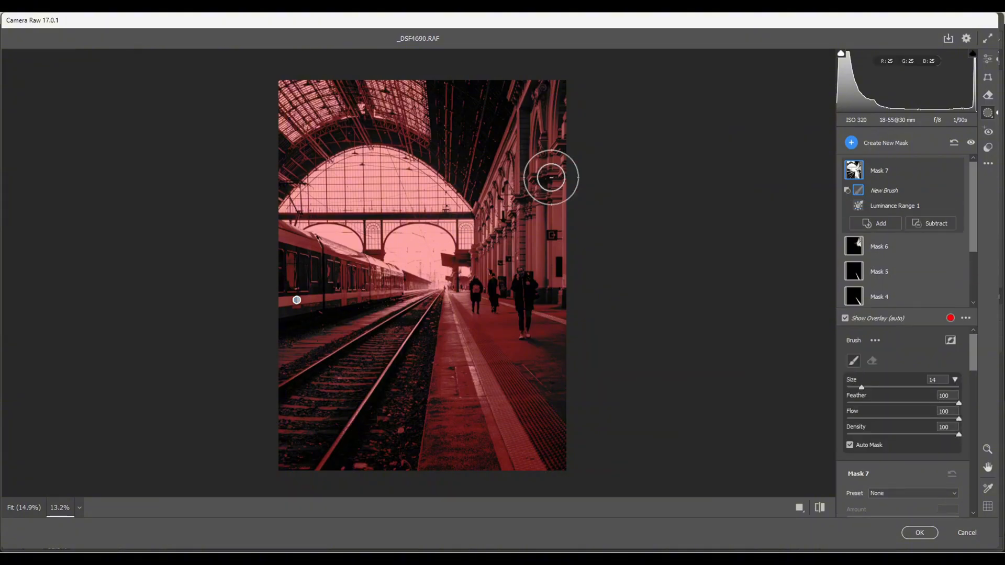
pyautogui.press(']')
pyautogui.press(']')
pyautogui.press(']')
pyautogui.press(']')
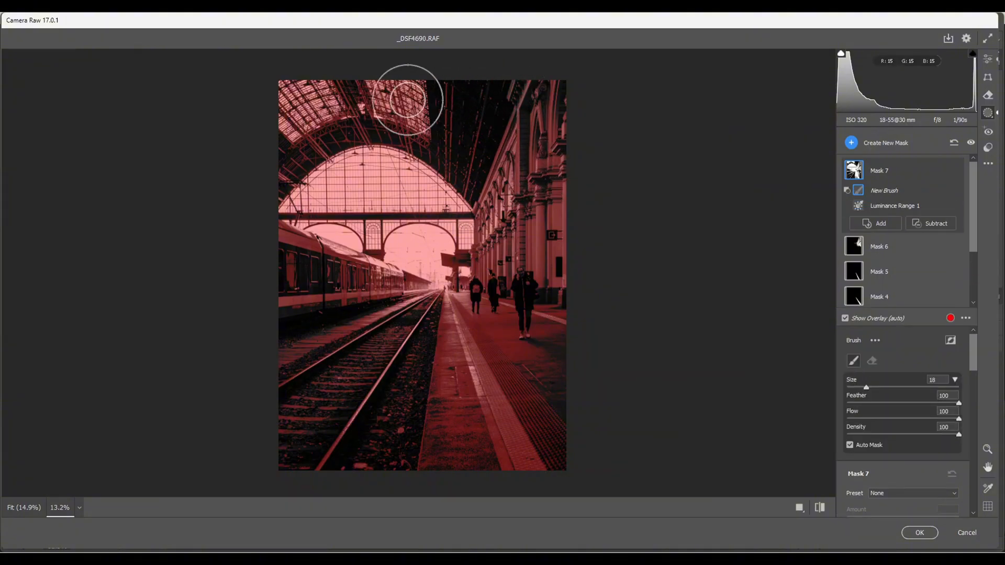
pyautogui.moveTo(408, 99)
pyautogui.mouseDown()
pyautogui.moveTo(545, 113)
pyautogui.moveTo(554, 417)
pyautogui.moveTo(567, 446)
pyautogui.moveTo(511, 341)
pyautogui.moveTo(513, 265)
pyautogui.moveTo(487, 290)
pyautogui.moveTo(460, 479)
pyautogui.moveTo(474, 483)
pyautogui.moveTo(443, 412)
pyautogui.moveTo(486, 247)
pyautogui.moveTo(272, 171)
pyautogui.moveTo(482, 265)
pyautogui.mouseUp()
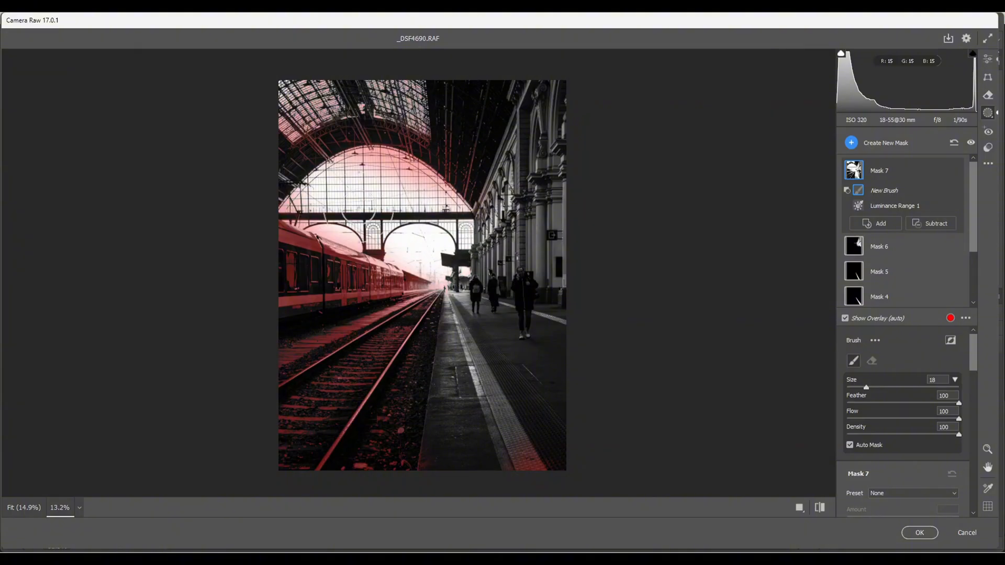
pyautogui.moveTo(358, 207)
pyautogui.mouseDown()
pyautogui.moveTo(325, 194)
pyautogui.moveTo(496, 246)
pyautogui.moveTo(294, 158)
pyautogui.moveTo(332, 140)
pyautogui.moveTo(270, 145)
pyautogui.moveTo(332, 91)
pyautogui.moveTo(510, 149)
pyautogui.moveTo(375, 142)
pyautogui.moveTo(392, 101)
pyautogui.moveTo(348, 74)
pyautogui.moveTo(349, 108)
pyautogui.moveTo(556, 194)
pyautogui.mouseUp()
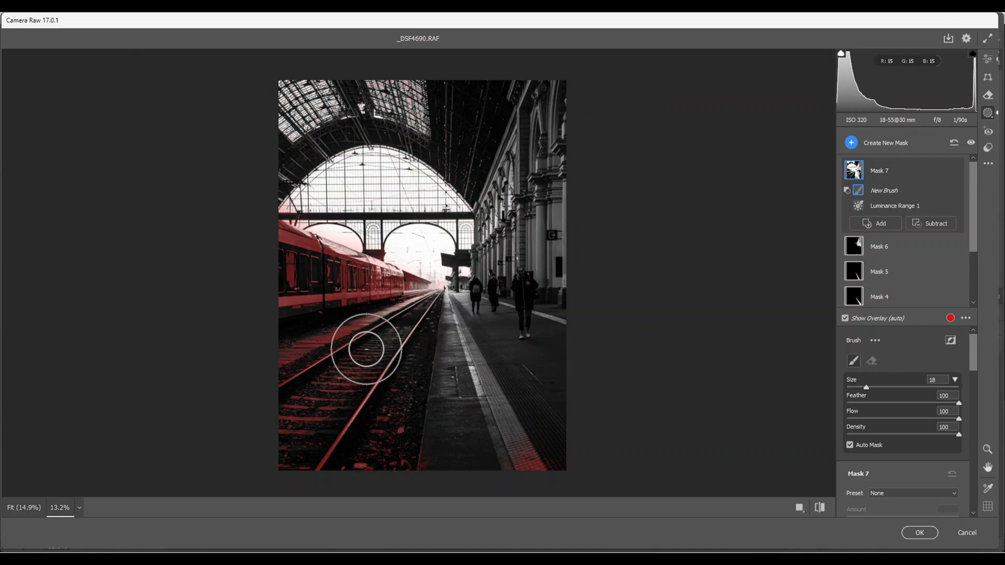
pyautogui.moveTo(366, 349)
pyautogui.mouseDown()
pyautogui.moveTo(250, 393)
pyautogui.moveTo(430, 333)
pyautogui.moveTo(287, 447)
pyautogui.moveTo(324, 454)
pyautogui.moveTo(393, 438)
pyautogui.moveTo(385, 454)
pyautogui.moveTo(532, 446)
pyautogui.moveTo(561, 458)
pyautogui.moveTo(279, 433)
pyautogui.moveTo(353, 452)
pyautogui.moveTo(428, 399)
pyautogui.moveTo(489, 381)
pyautogui.moveTo(490, 303)
pyautogui.moveTo(513, 310)
pyautogui.moveTo(520, 344)
pyautogui.moveTo(484, 372)
pyautogui.moveTo(503, 363)
pyautogui.mouseUp()
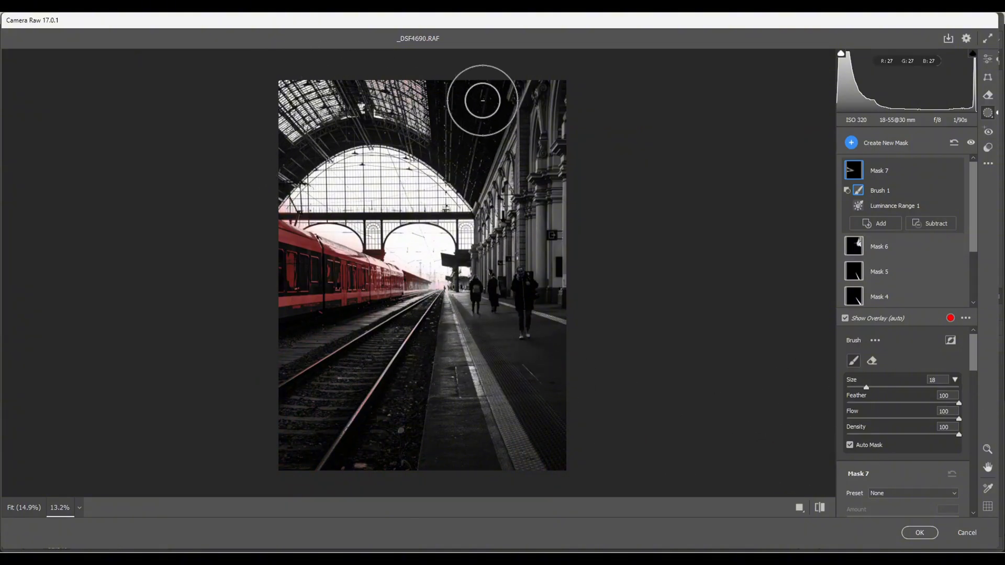
pyautogui.scroll(-1, 956, 430)
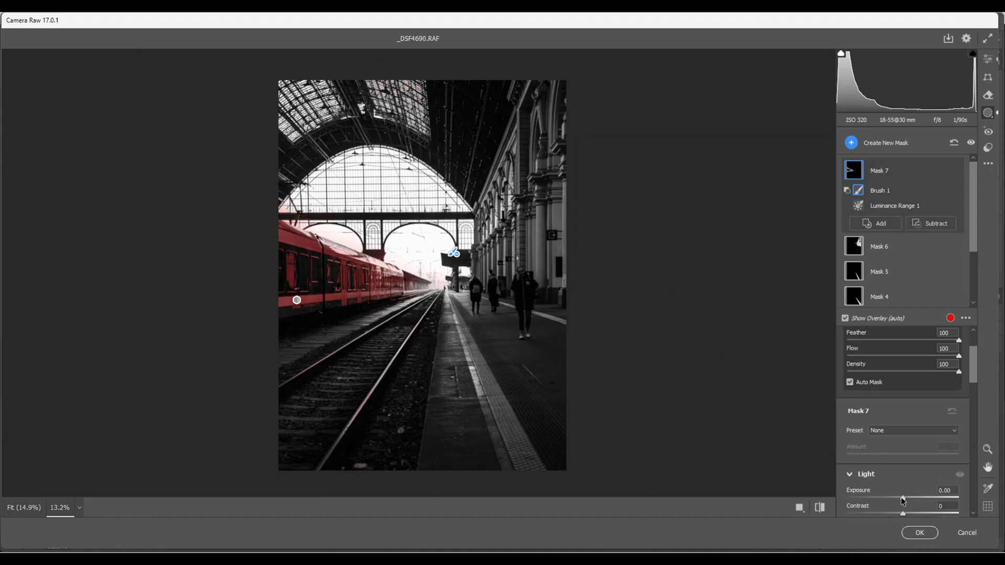
pyautogui.moveTo(901, 500); pyautogui.dragTo(912, 501)
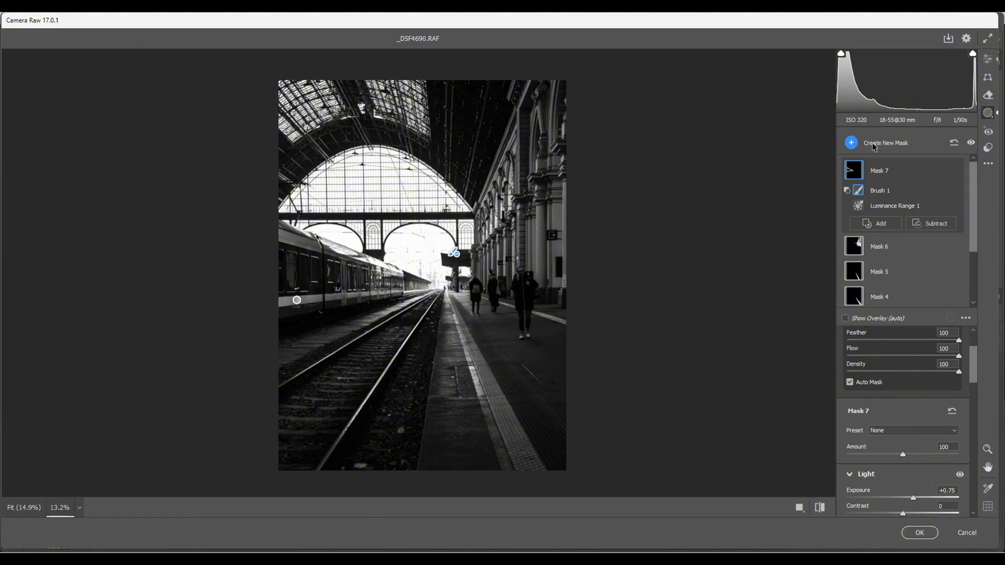
# Step: Create a Radial Gradient mask centred on the vanishing point of the tracks and widen its ellipse on both sides
pyautogui.click(852, 143)
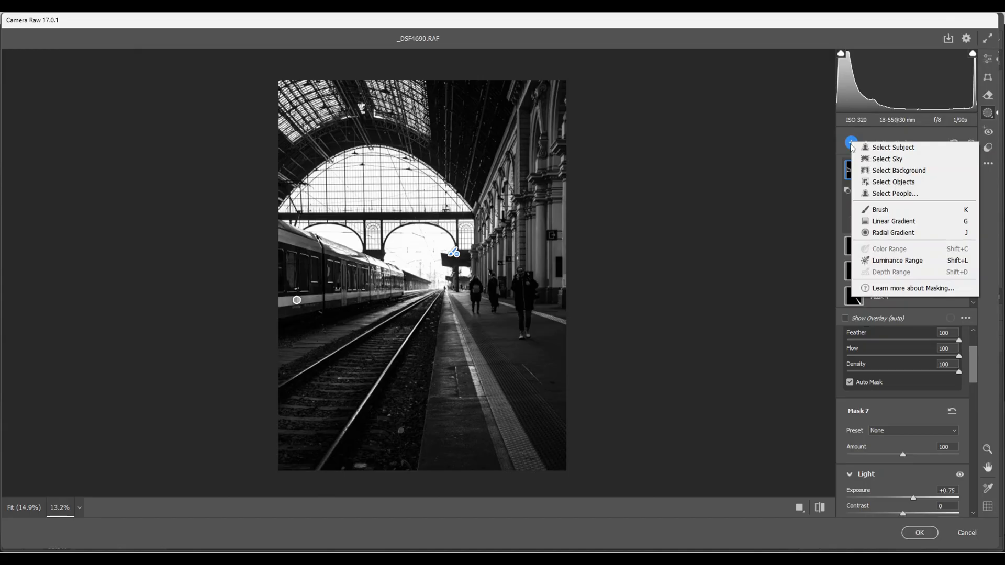
pyautogui.click(885, 236)
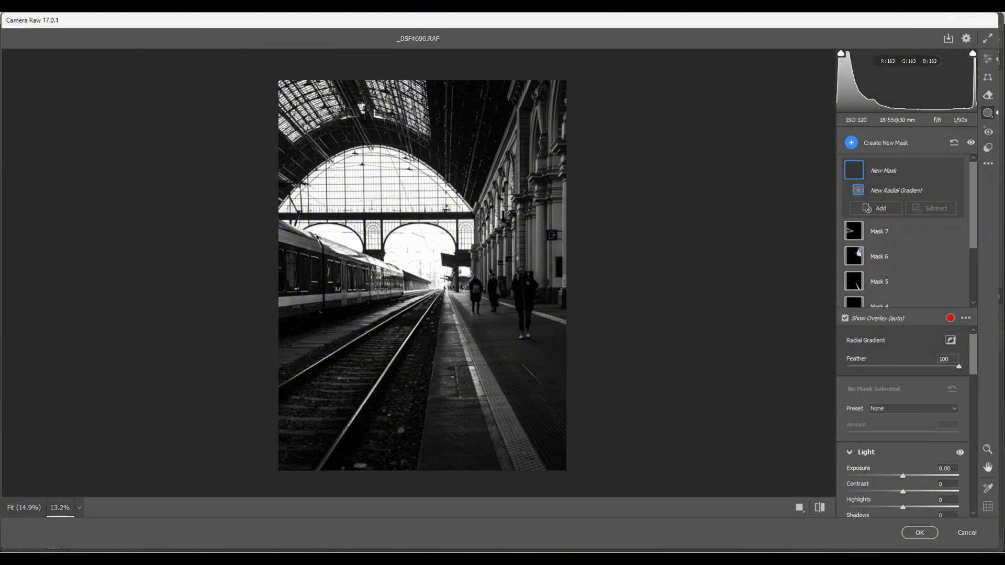
pyautogui.moveTo(438, 285); pyautogui.dragTo(462, 315)
pyautogui.moveTo(439, 281); pyautogui.dragTo(436, 277)
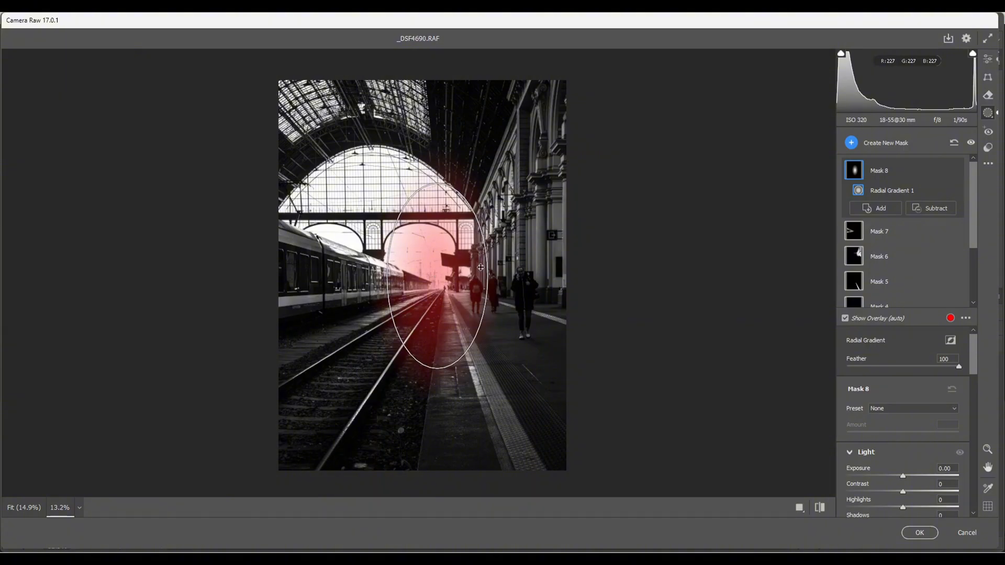
pyautogui.moveTo(487, 264)
pyautogui.moveTo(488, 276); pyautogui.dragTo(496, 277)
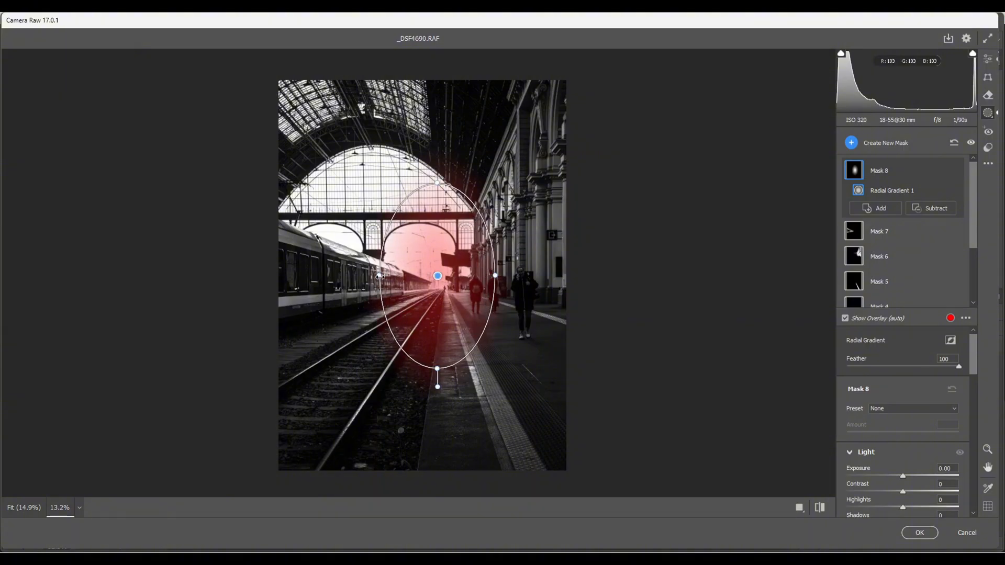
pyautogui.moveTo(380, 276); pyautogui.dragTo(375, 277)
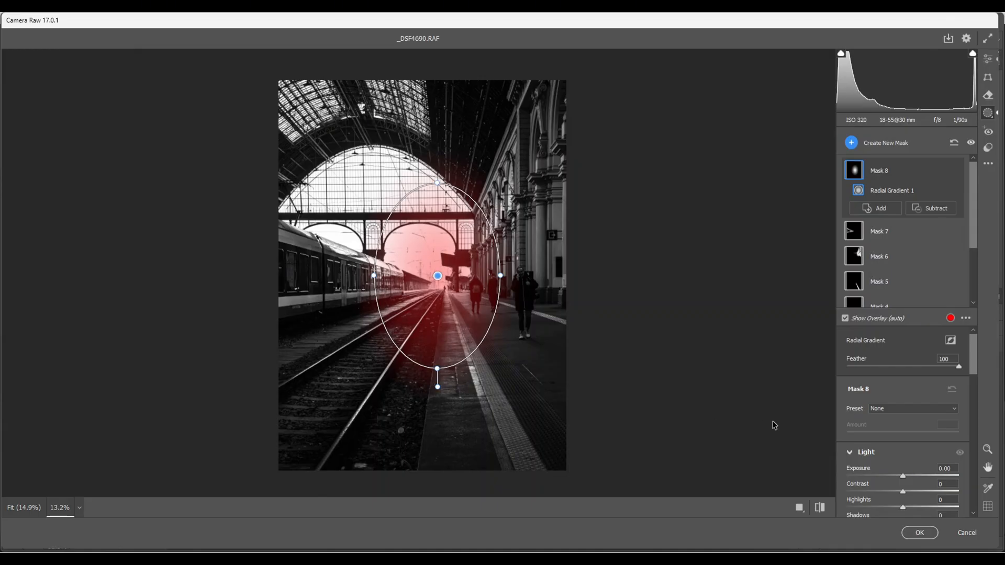
# Step: Raise the radial mask's Exposure slightly and set its Dehaze to -75
pyautogui.scroll(-5, 895, 436)
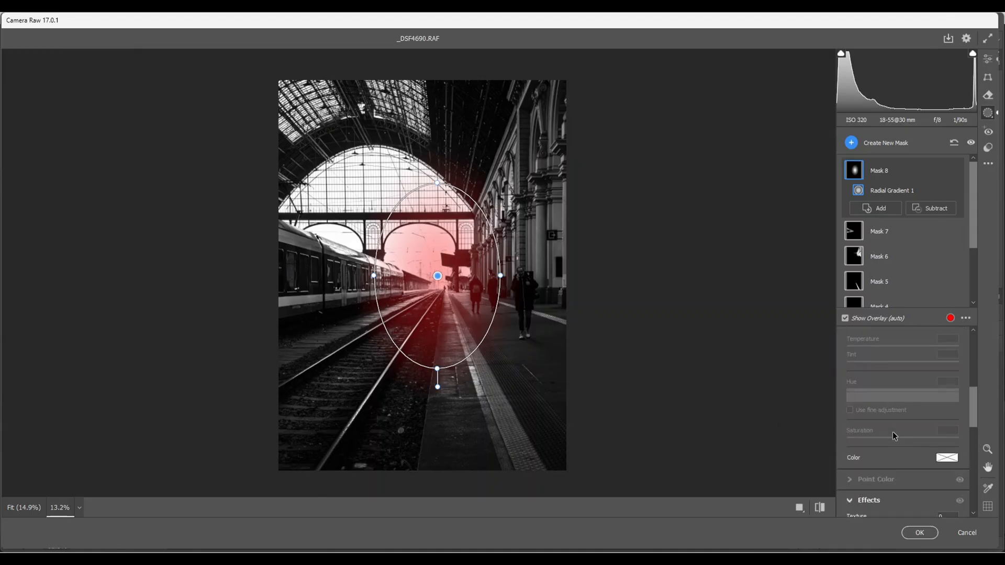
pyautogui.scroll(5, 897, 435)
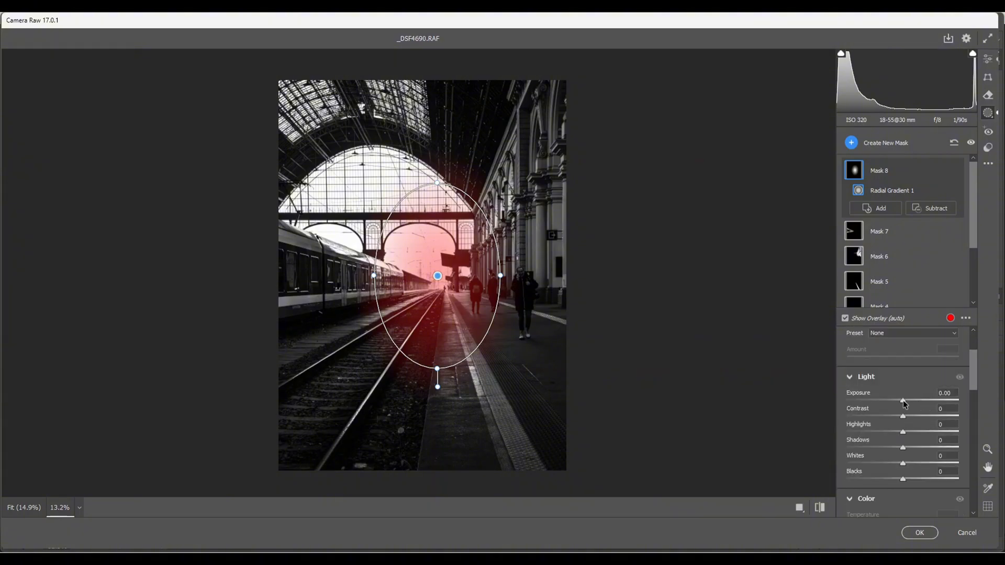
pyautogui.moveTo(903, 401); pyautogui.dragTo(911, 403)
pyautogui.scroll(-5, 925, 422)
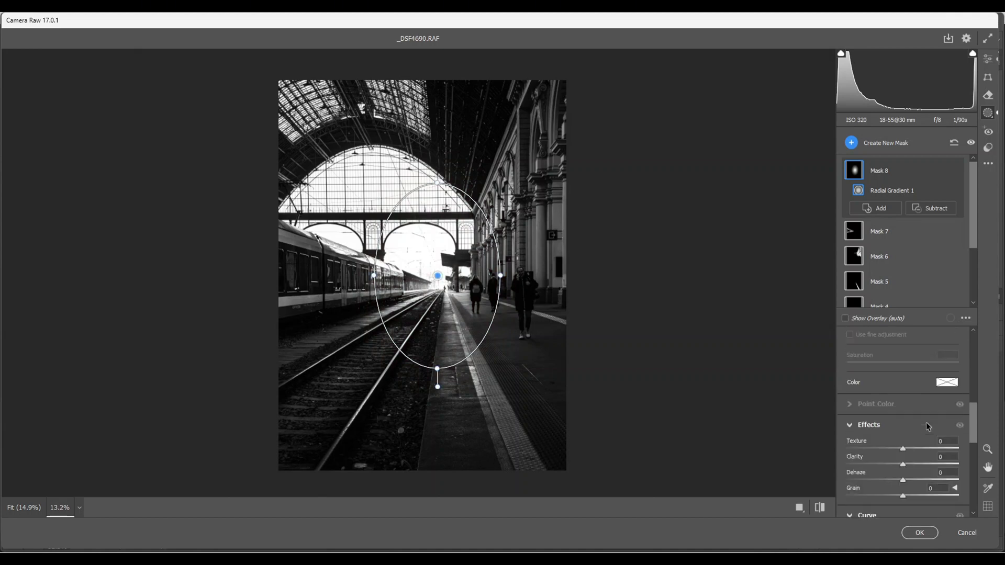
pyautogui.scroll(-2, 927, 426)
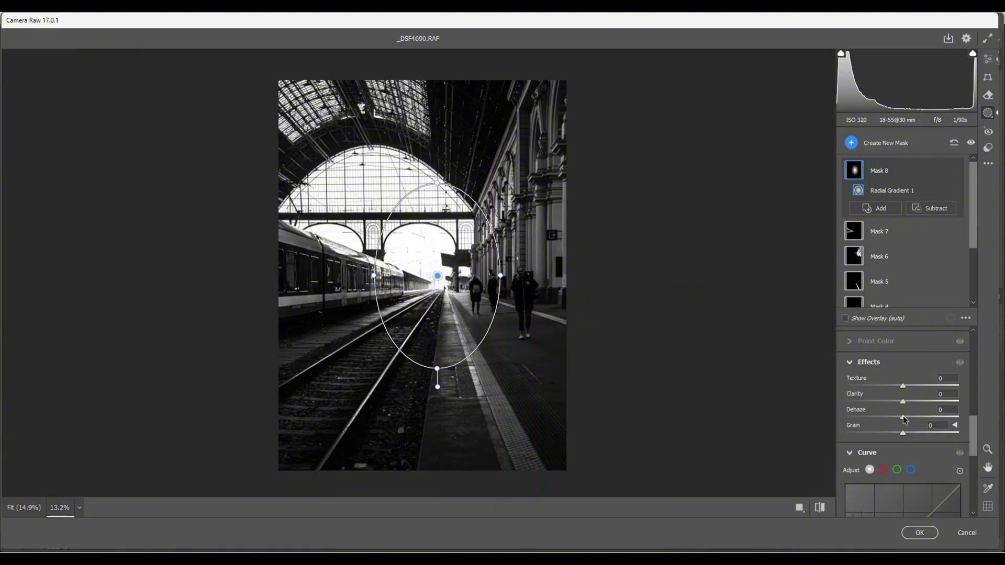
pyautogui.moveTo(904, 419); pyautogui.dragTo(861, 437)
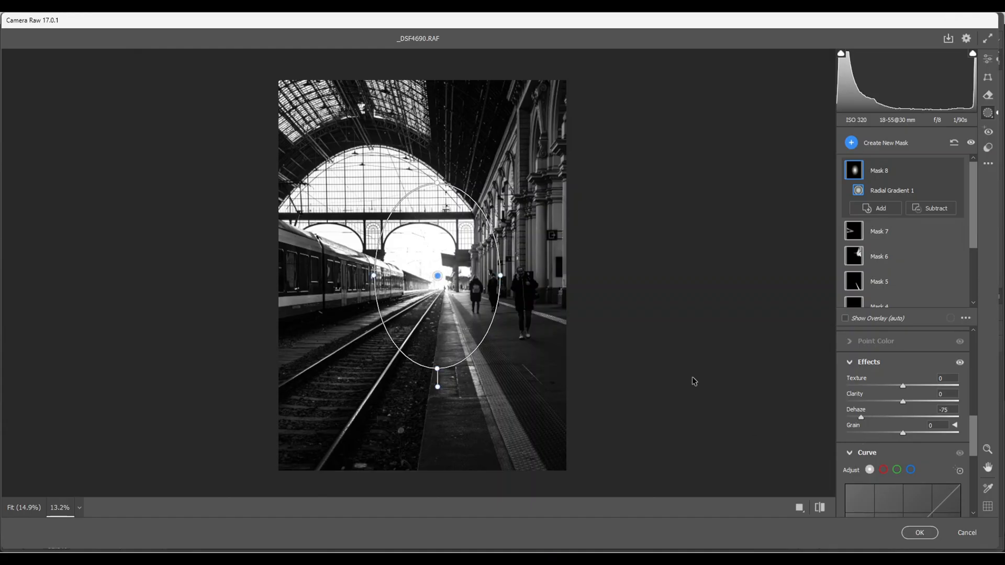
# Step: Create a larger Radial Gradient mask around the end of the tracks, spanning most of the photo, and invert it
pyautogui.click(851, 143)
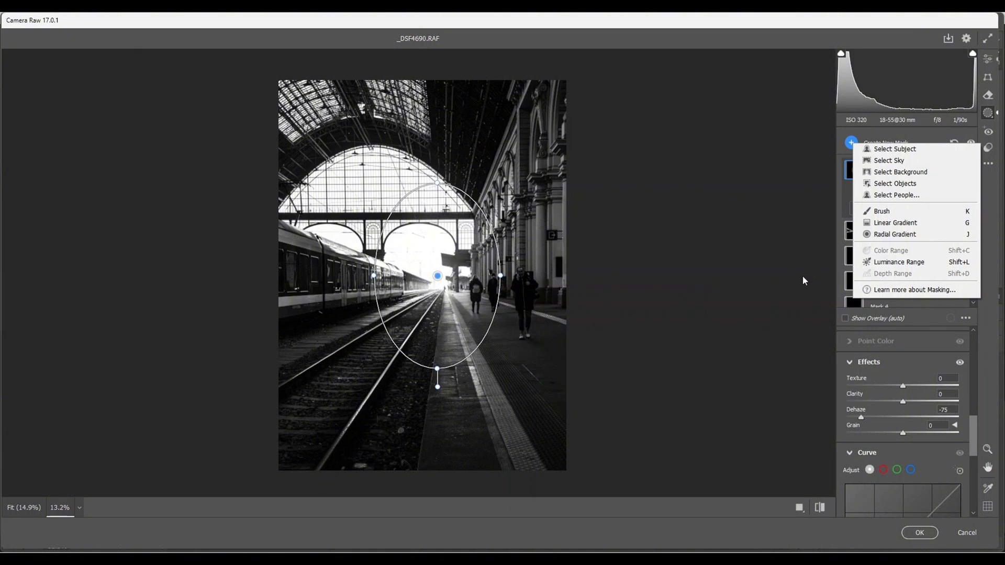
pyautogui.click(889, 237)
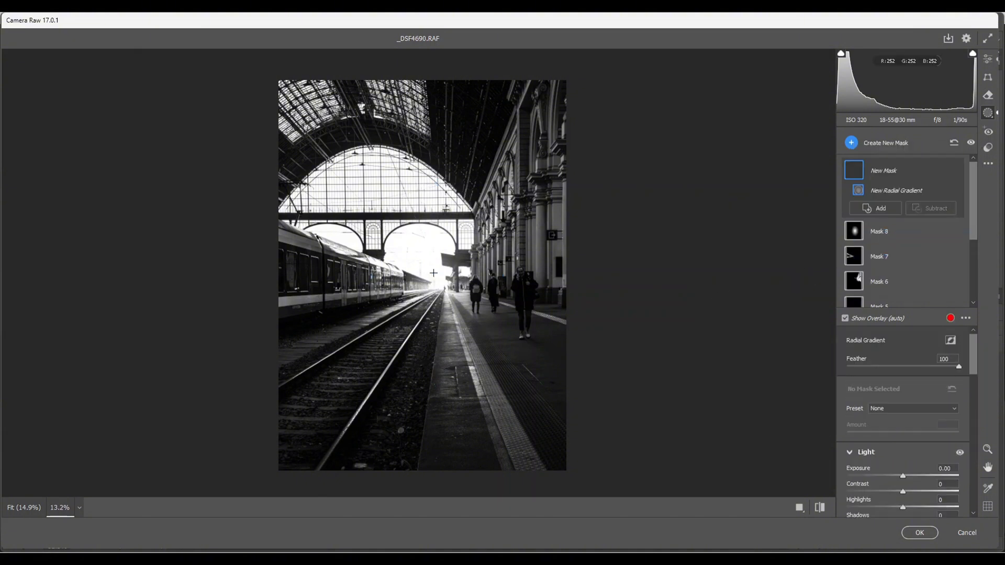
pyautogui.moveTo(435, 275); pyautogui.dragTo(525, 408)
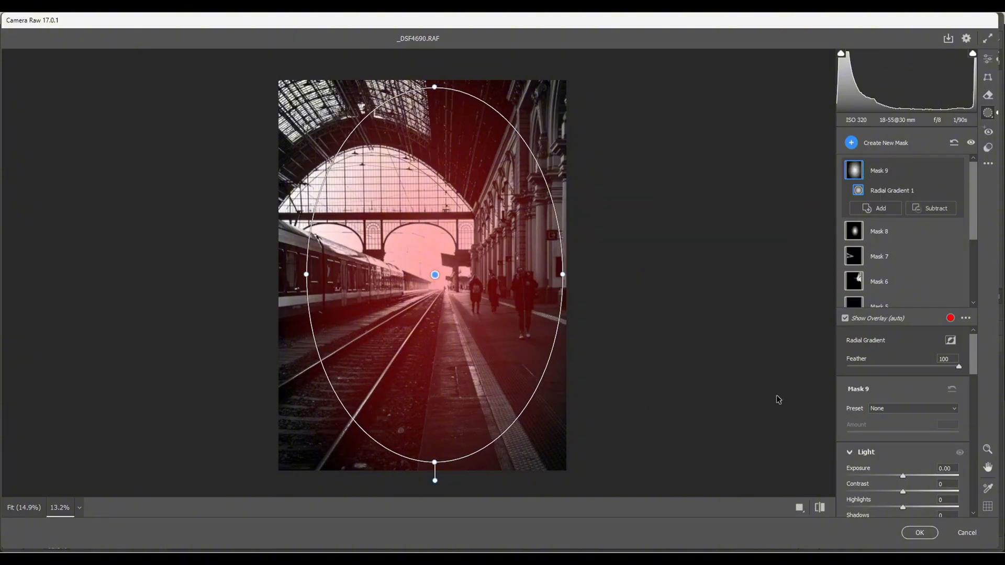
pyautogui.click(951, 341)
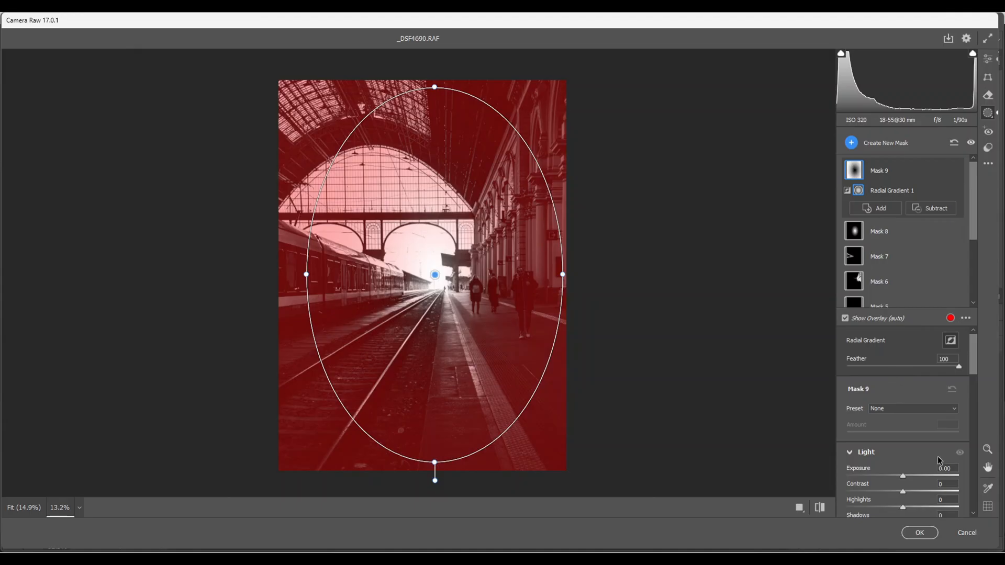
# Step: Set the inverted radial mask's Exposure to -0.30 and return to the general edit settings
pyautogui.click(904, 479)
pyautogui.moveTo(904, 479); pyautogui.dragTo(898, 476)
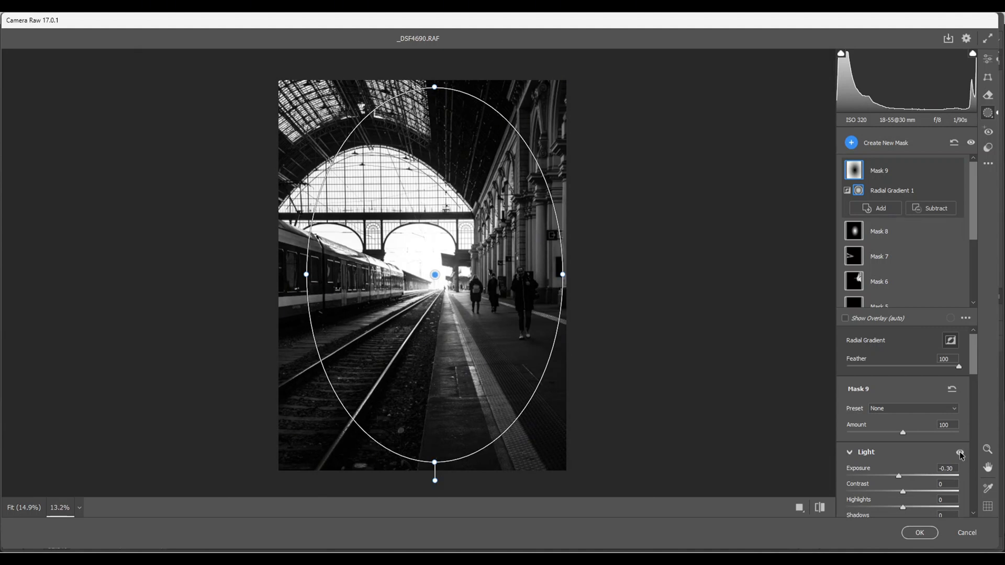
pyautogui.moveTo(900, 474); pyautogui.dragTo(900, 477)
pyautogui.click(988, 59)
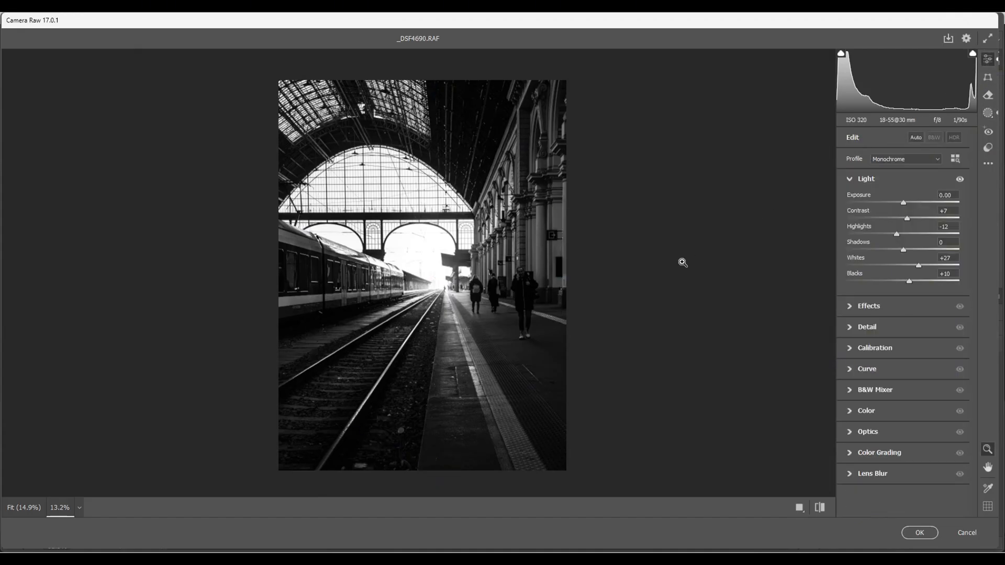
# Step: Hide all masks and show them again to compare the photo with and without the local adjustments
pyautogui.click(987, 114)
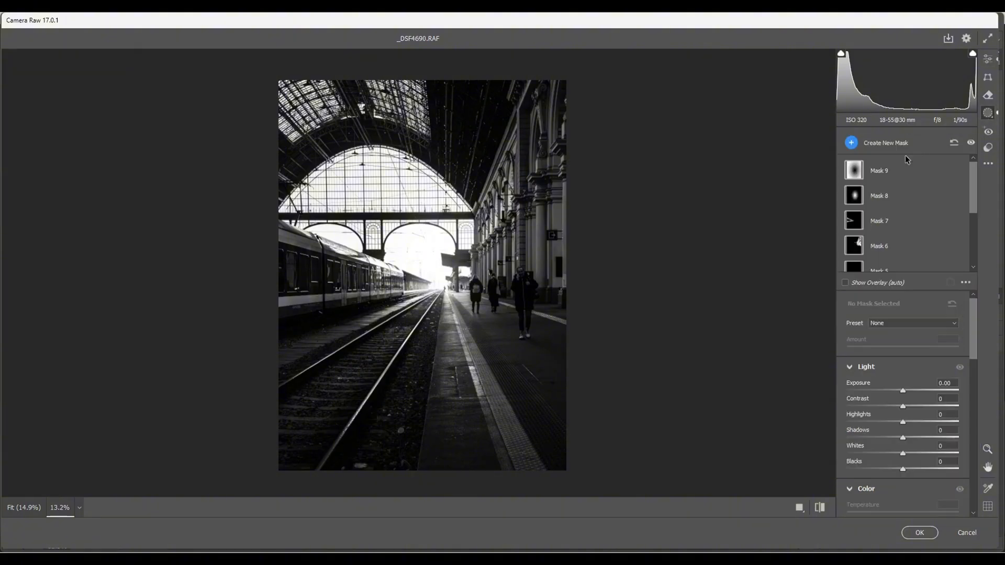
pyautogui.click(971, 143)
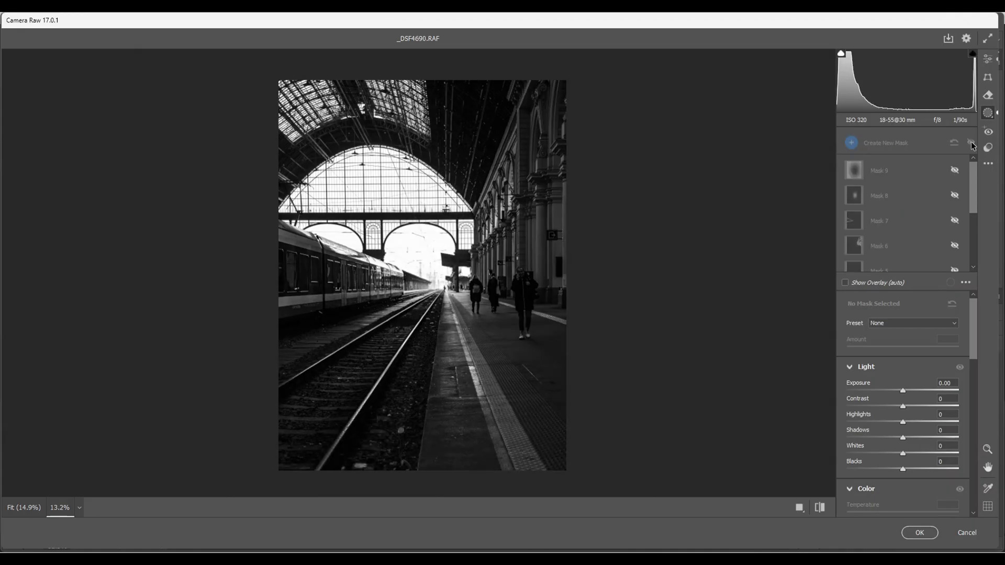
pyautogui.click(971, 143)
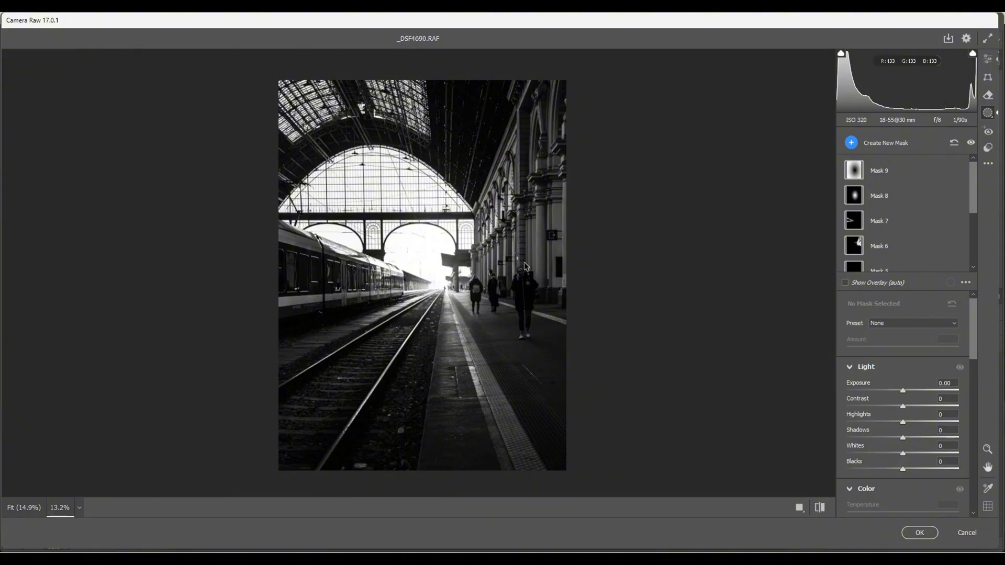
# Step: Return to the general edit settings and toggle between the before and after views of the photo
pyautogui.press('e')
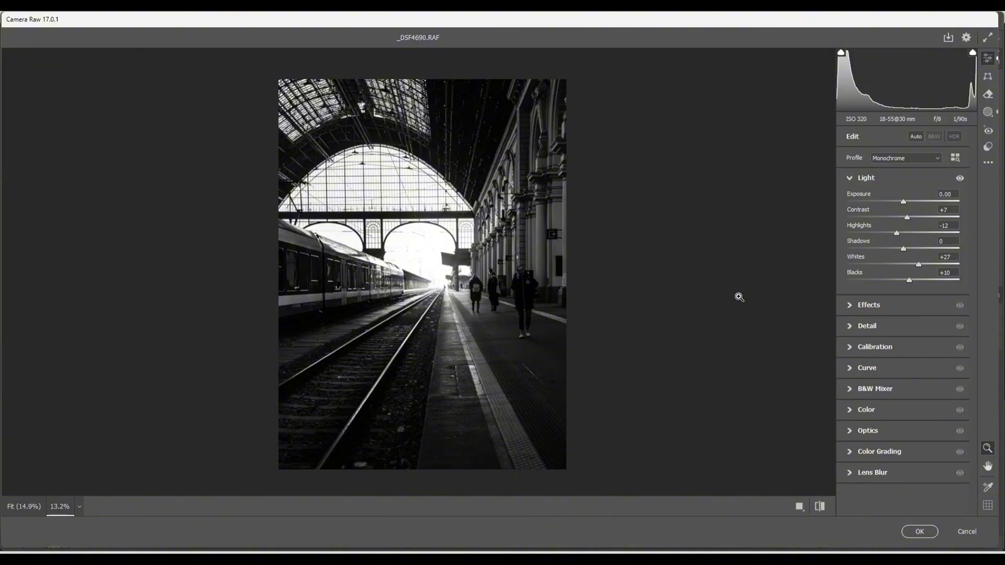
pyautogui.press('\\')
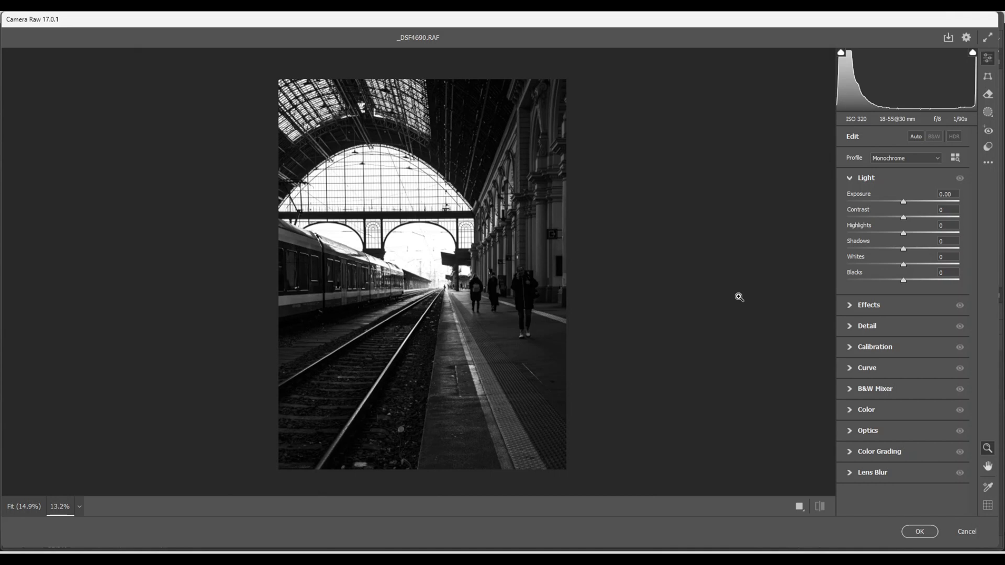
pyautogui.press('\\')
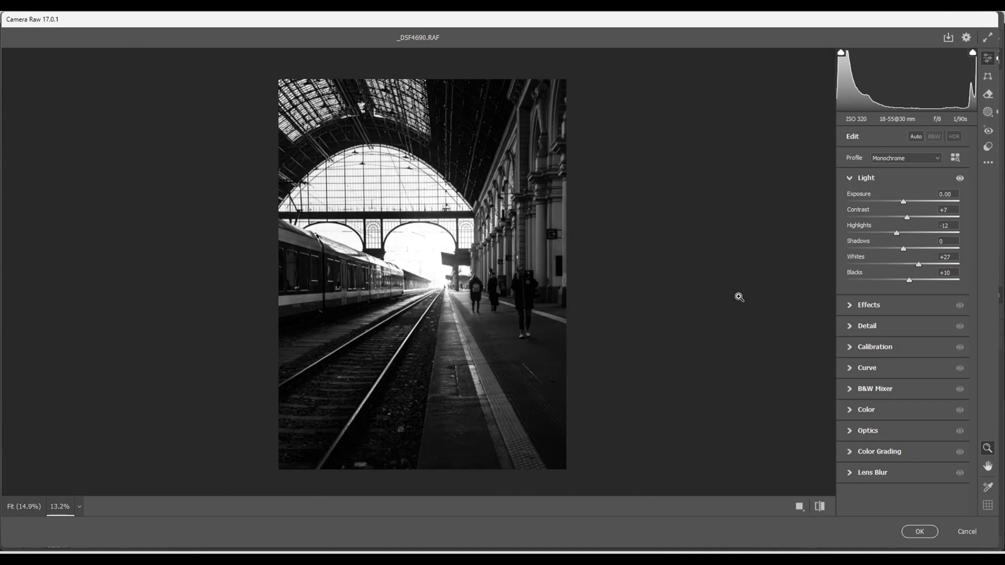
pyautogui.press('\\')
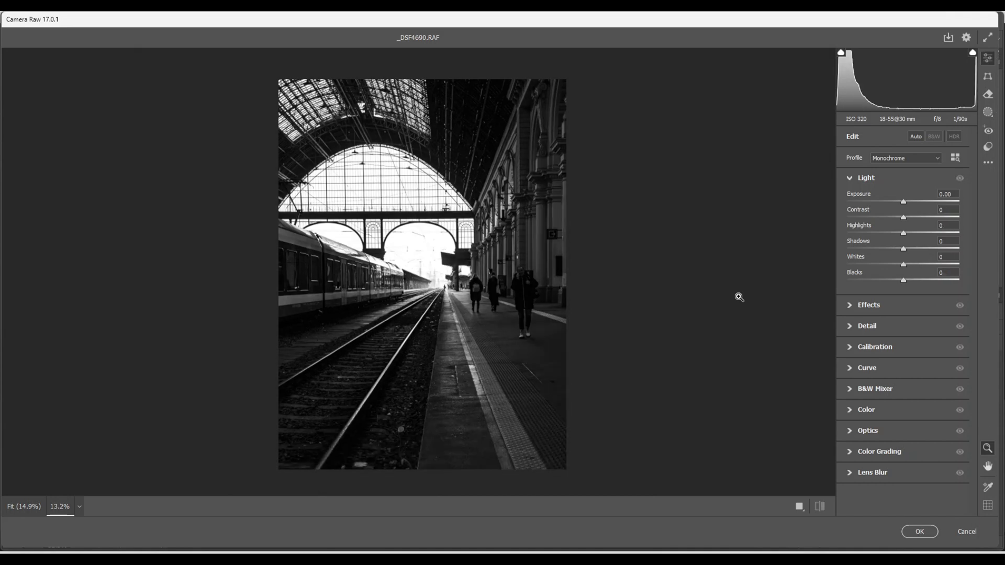
pyautogui.press('\\')
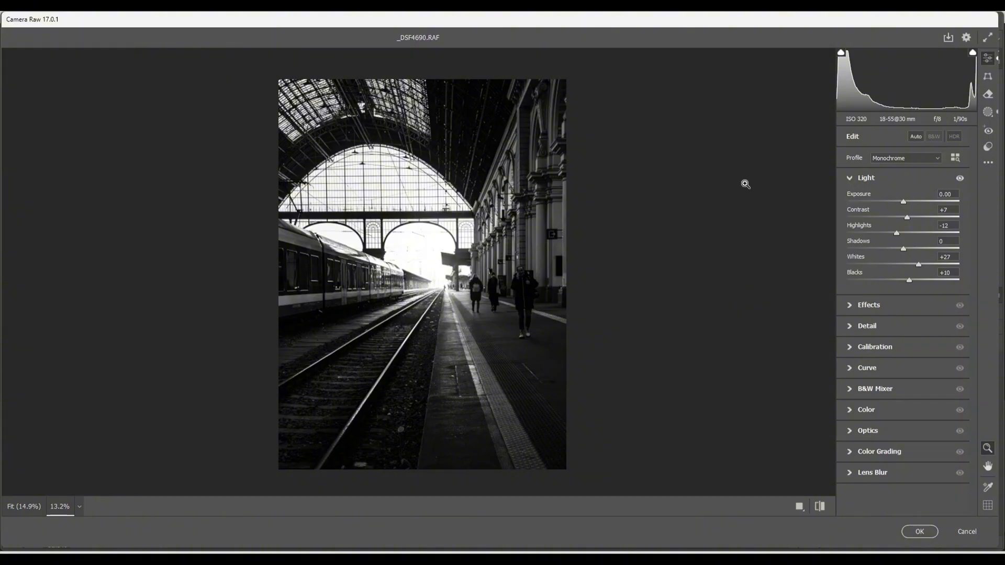